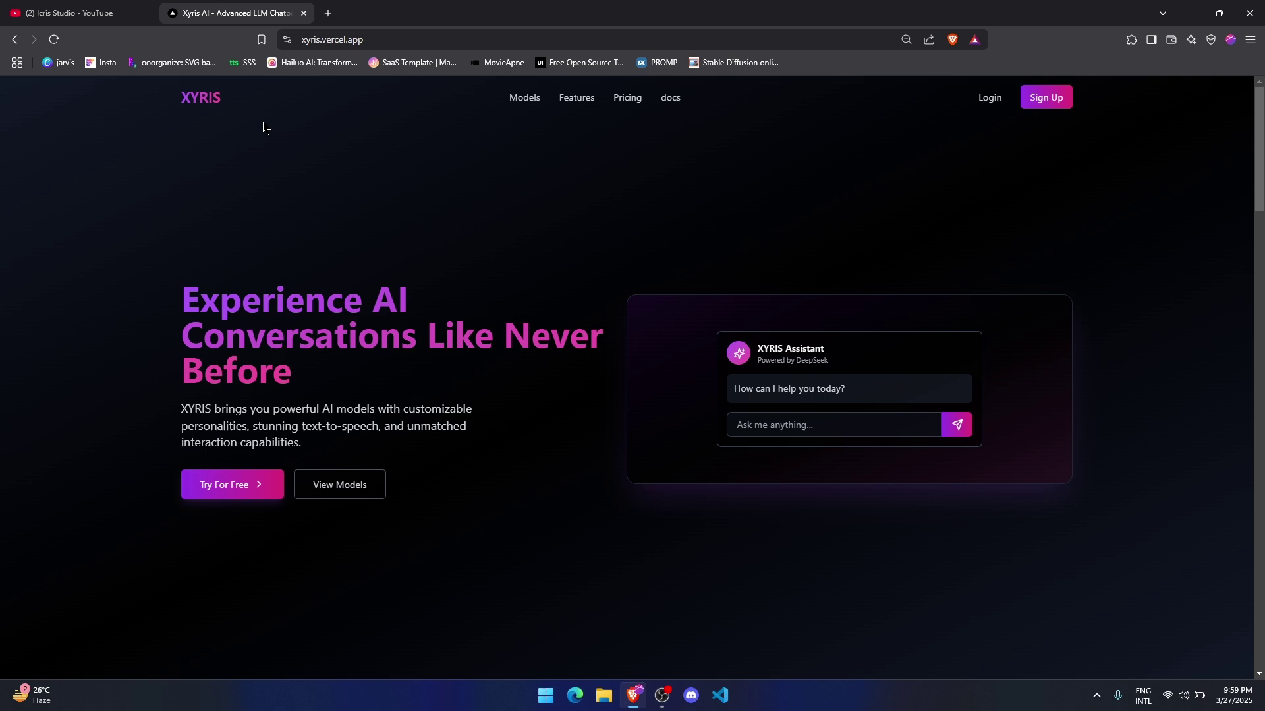
Step: From the chat dashboard settings, change the assistant personality to Gen Z Assistant
click(233, 484)
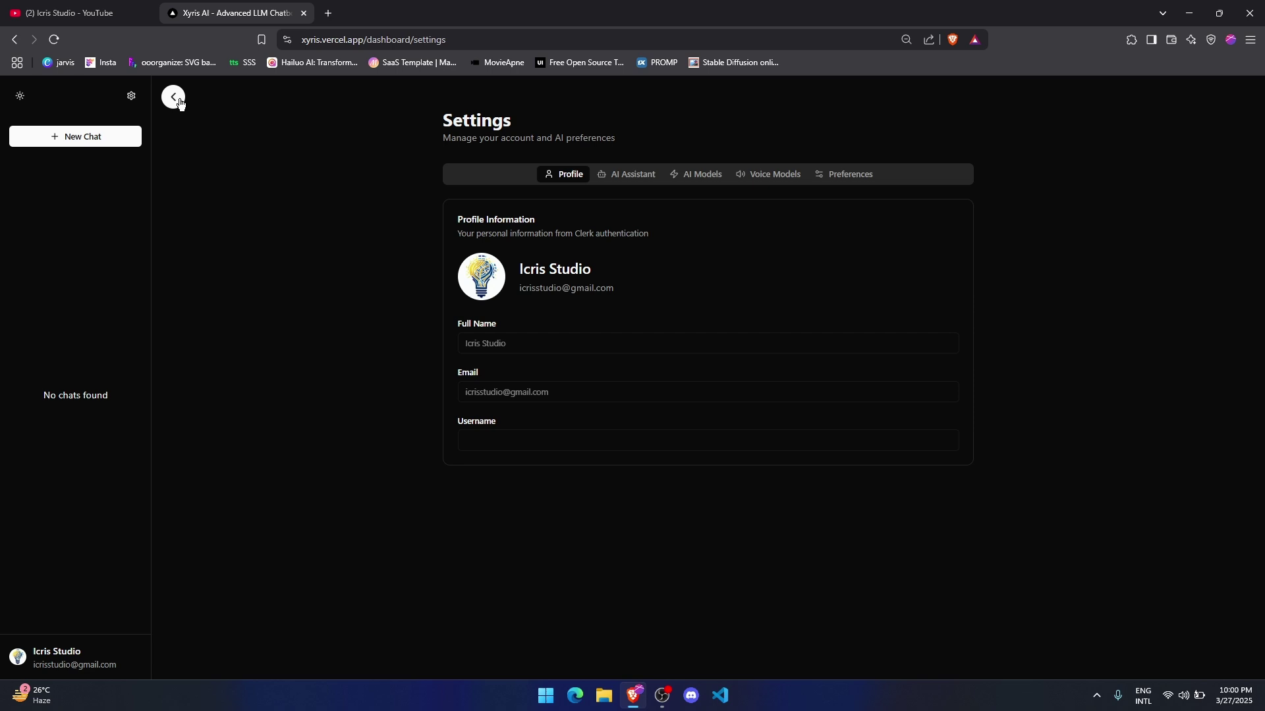
click(639, 178)
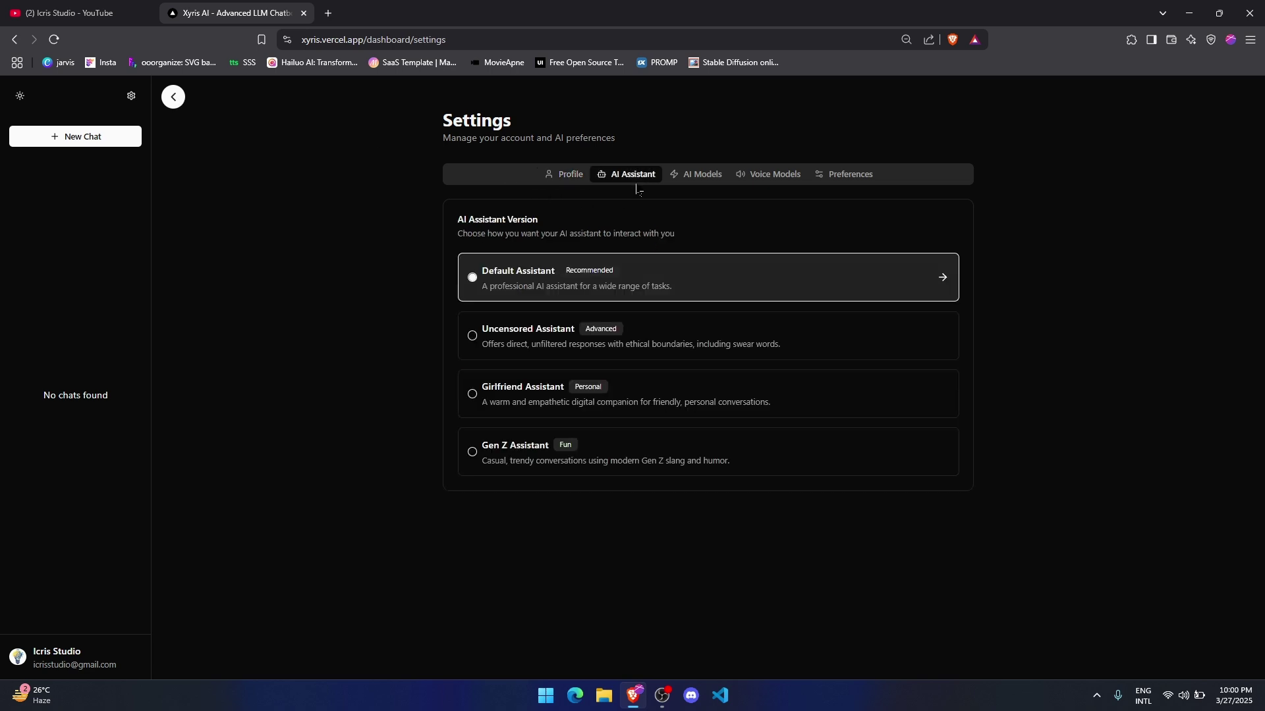
key(Up)
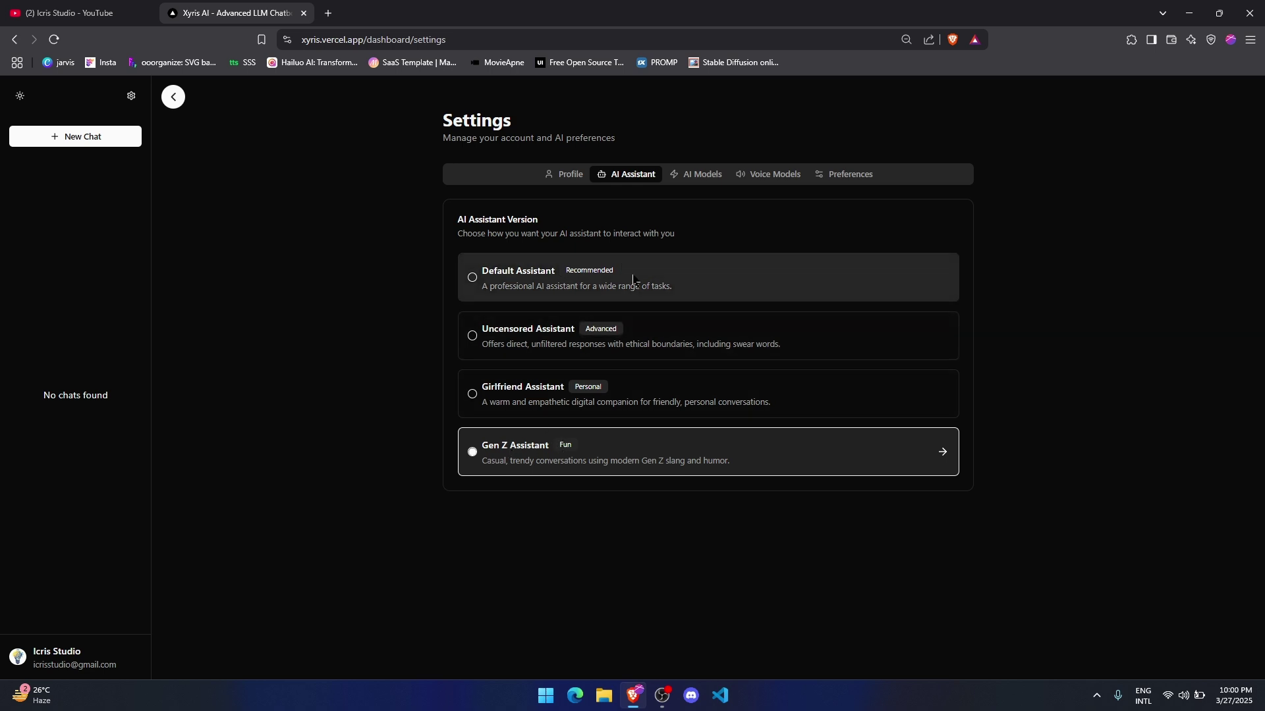
Step: In the AI Models catalog, select GPT-3.5 as the active chat model instead of Gemma 2-9B Instruct
click(702, 174)
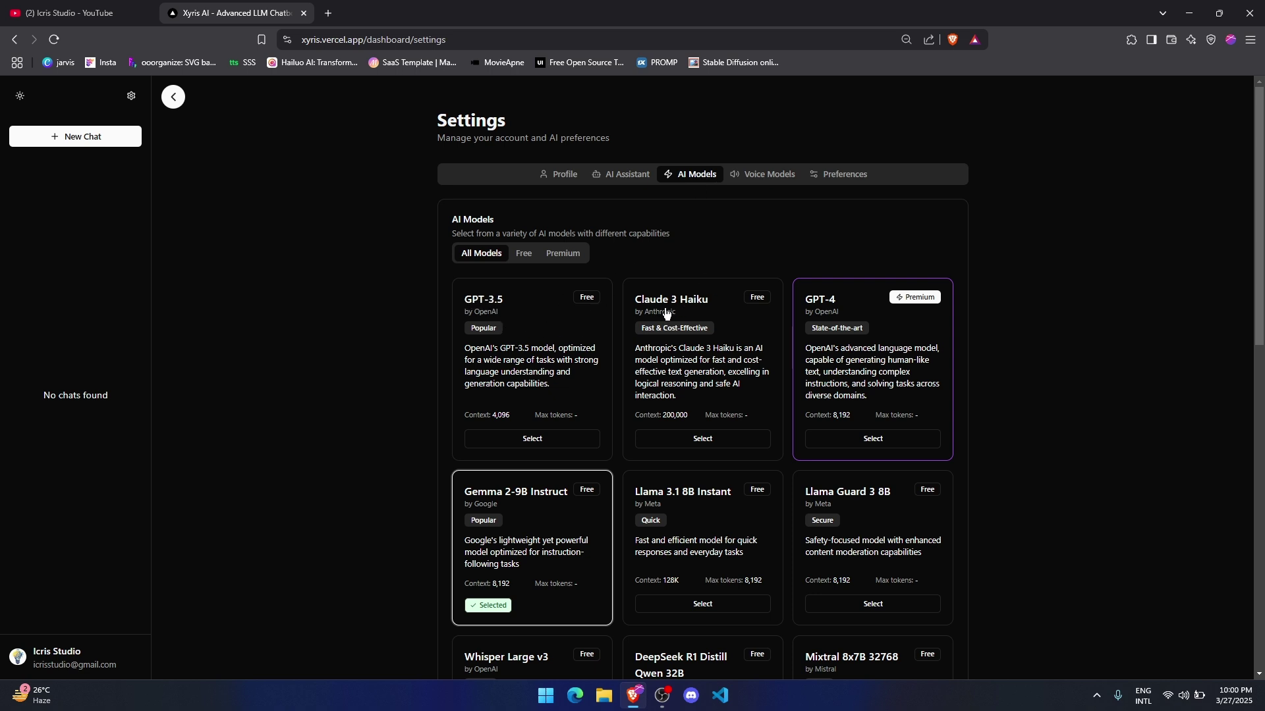
scroll(815, 318, down, 1)
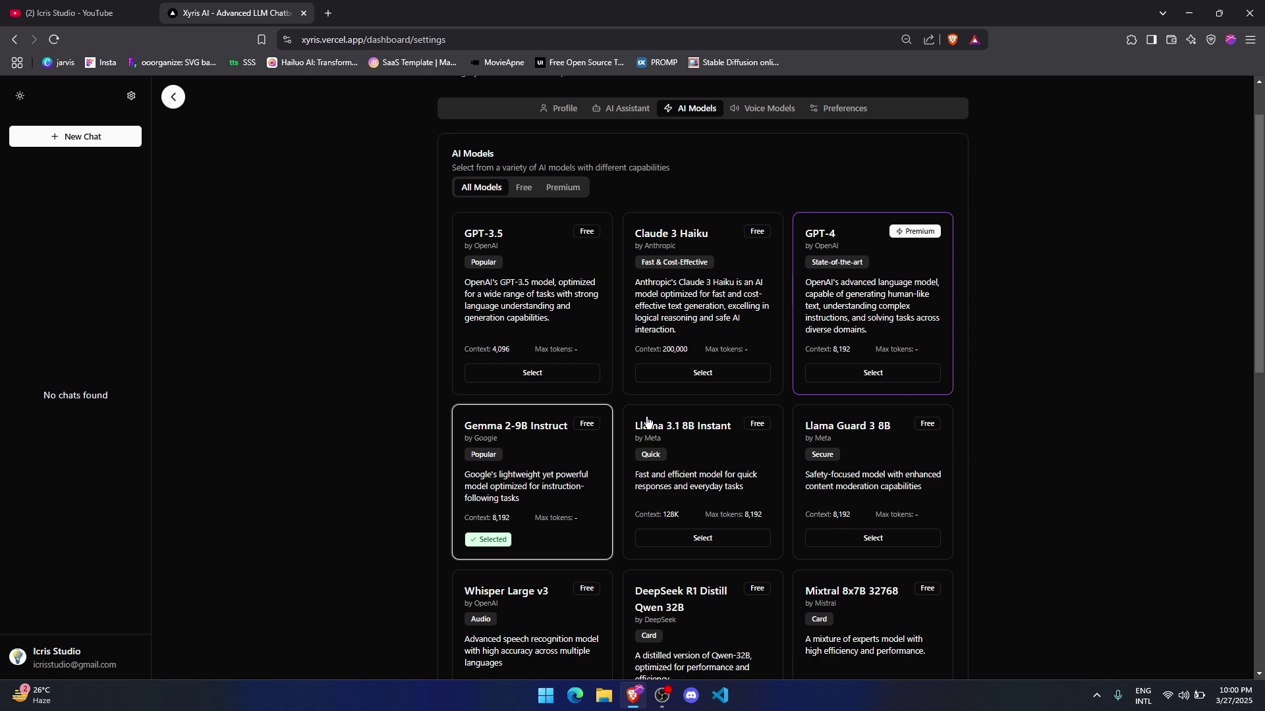
scroll(667, 430, down, 4)
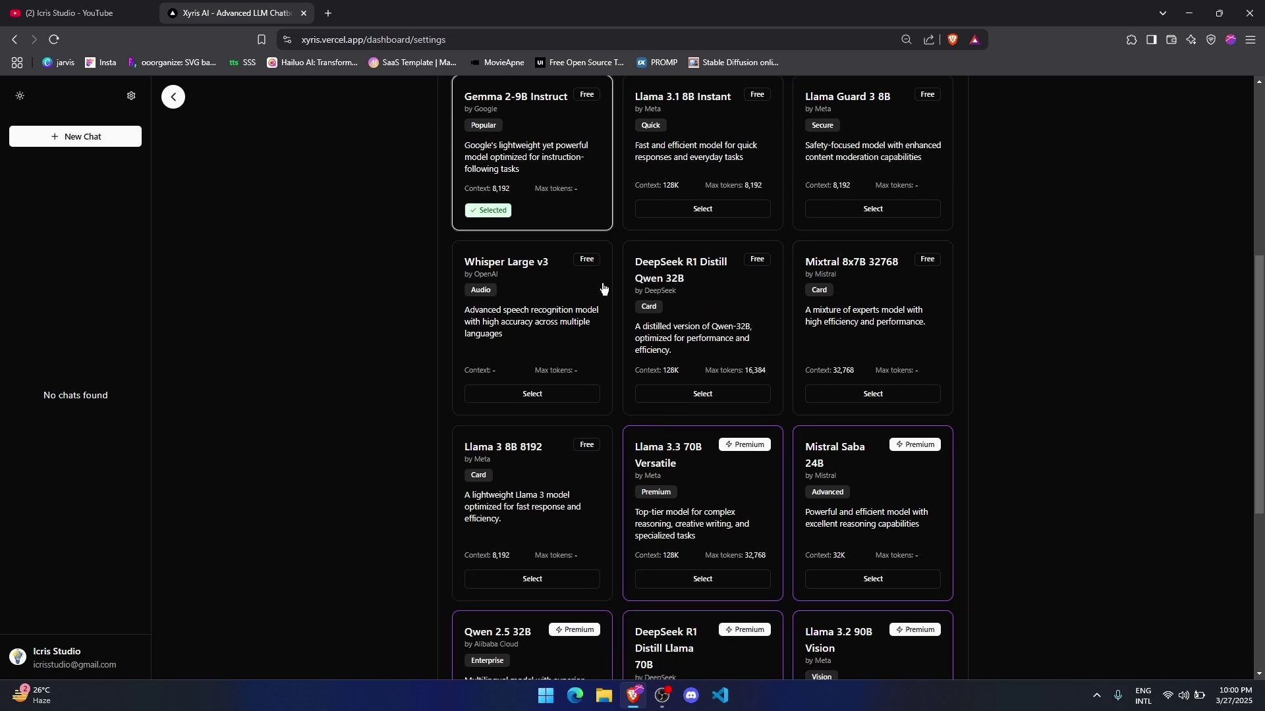
scroll(604, 289, down, 2)
scroll(604, 288, up, 3)
scroll(604, 289, up, 3)
scroll(603, 290, up, 3)
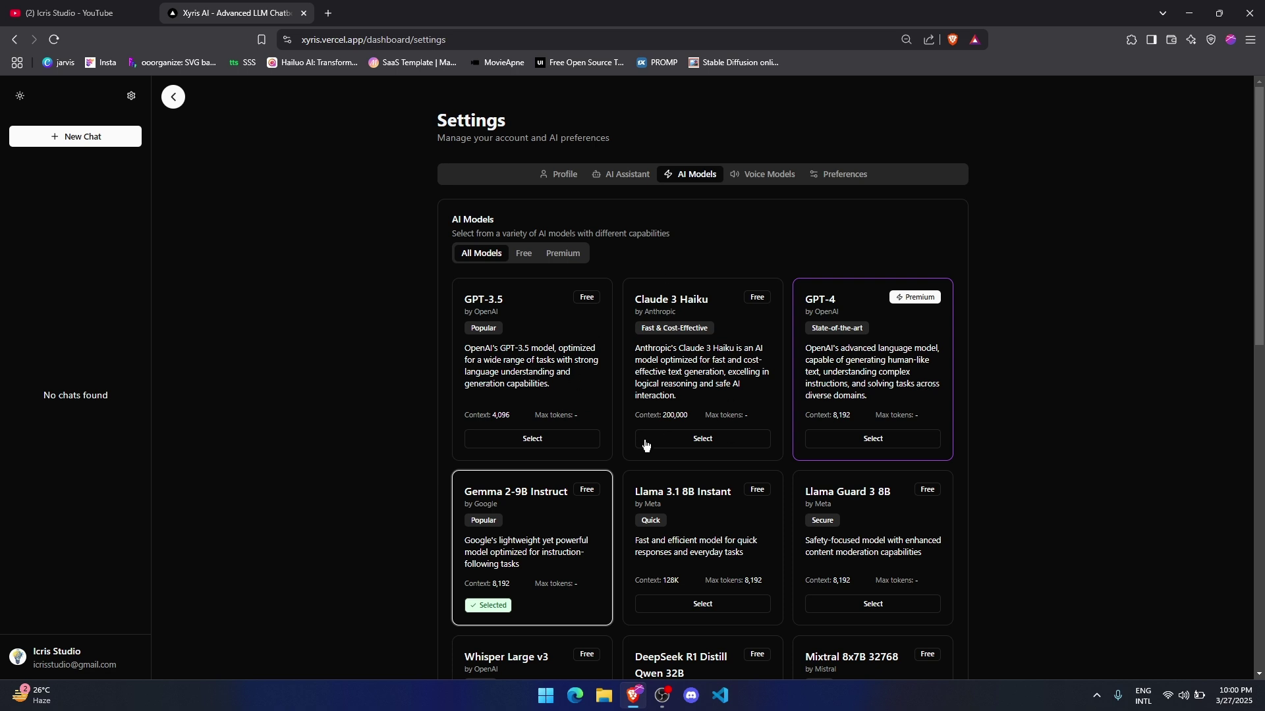
click(532, 438)
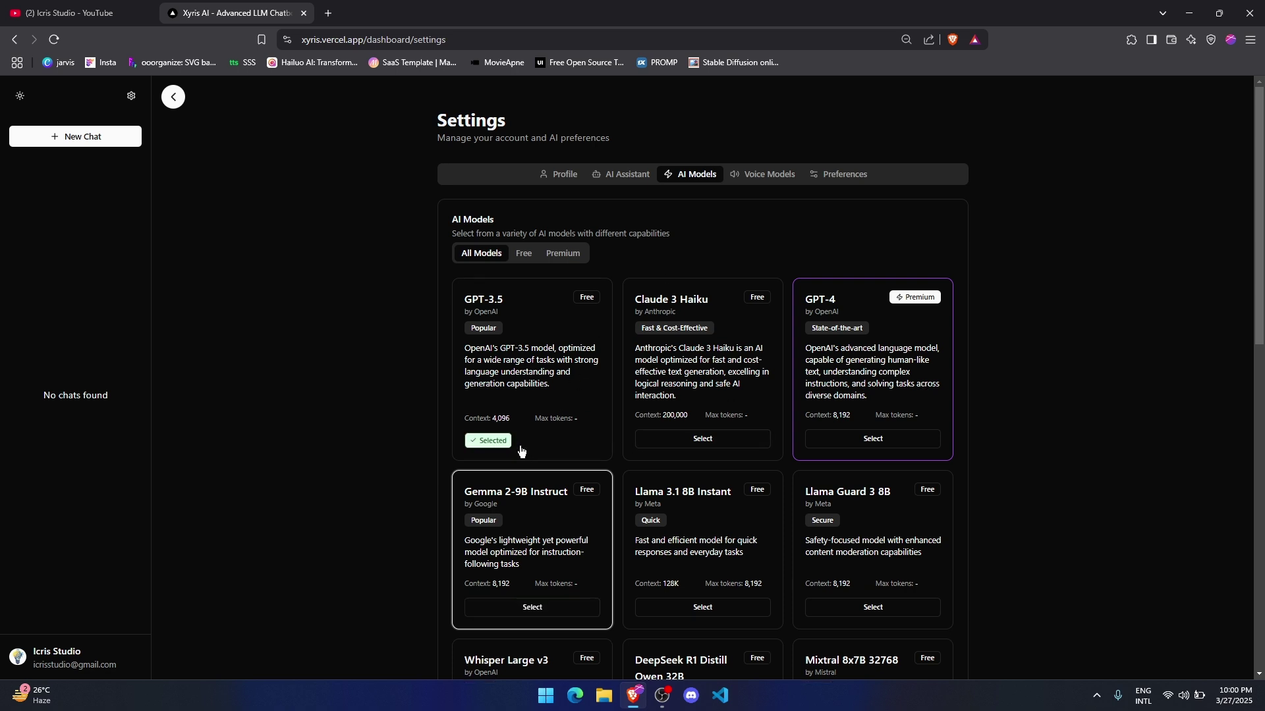
Step: Start a new chat and send 'hello' to get GPT-3.5's greeting reply
click(76, 137)
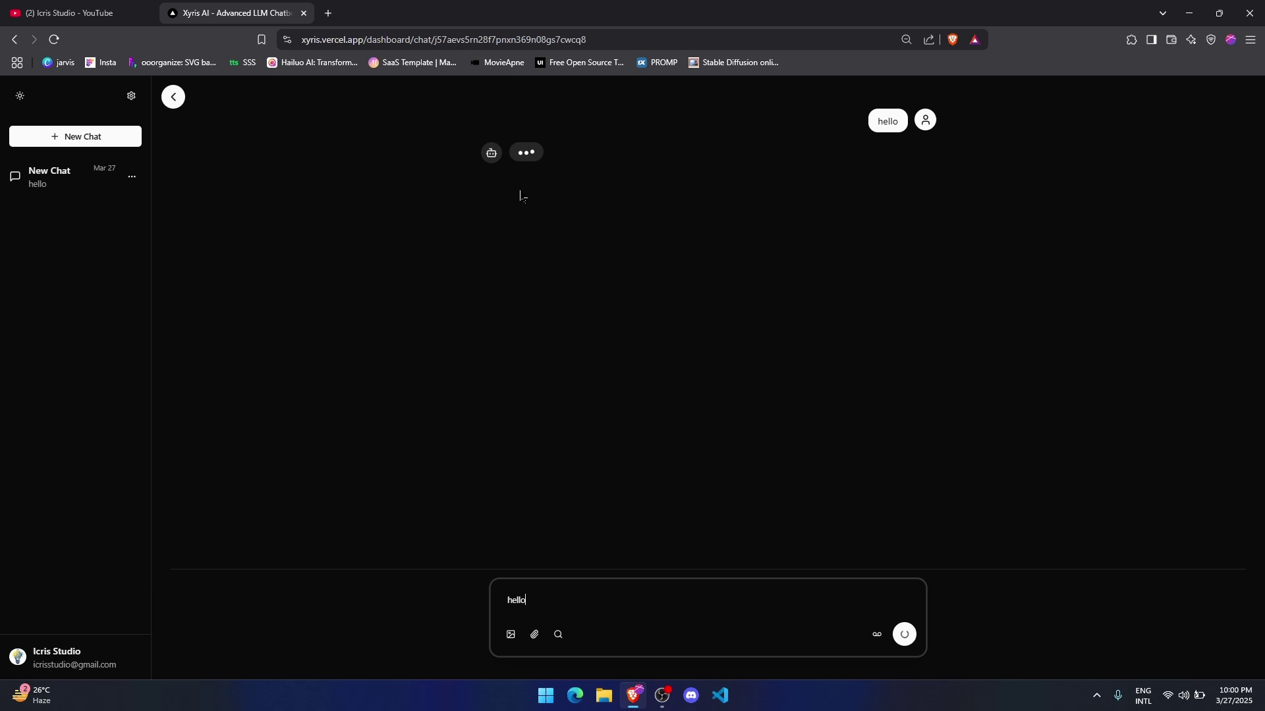
mouse_move(589, 154)
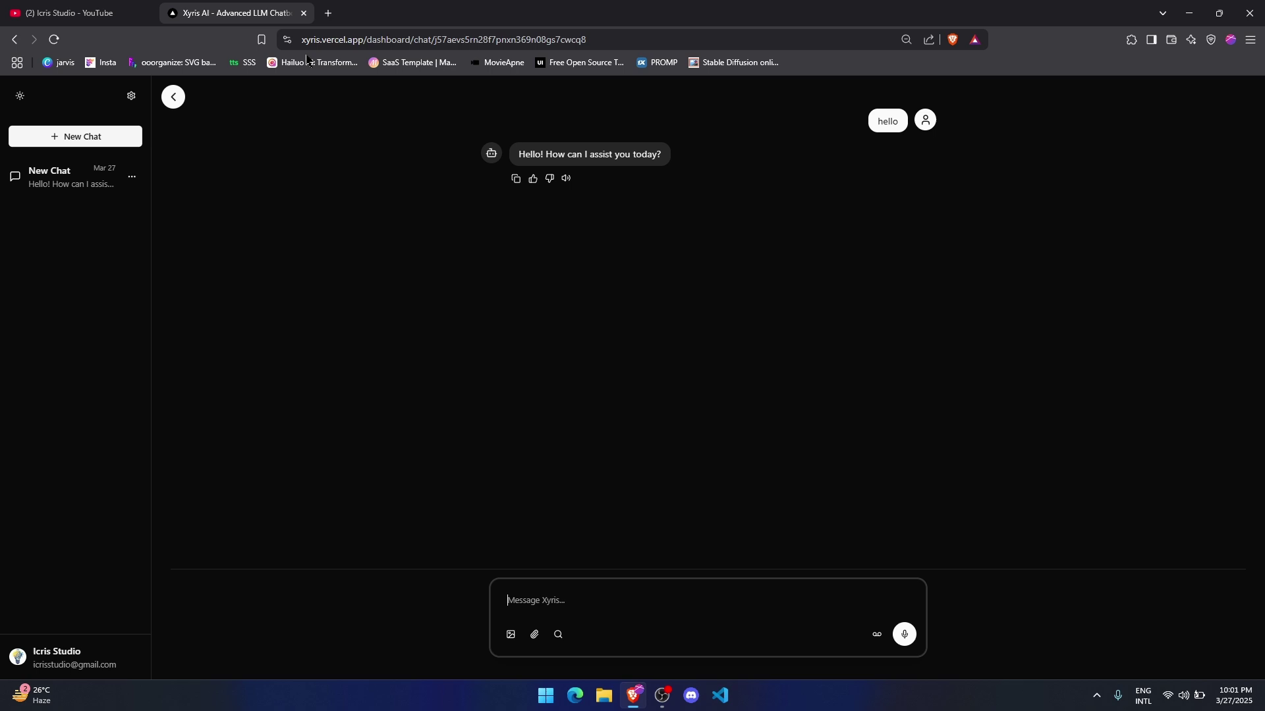
Step: Return to the Xyris homepage, then reach the GPT Access page in the documentation
drag(364, 39, 662, 39)
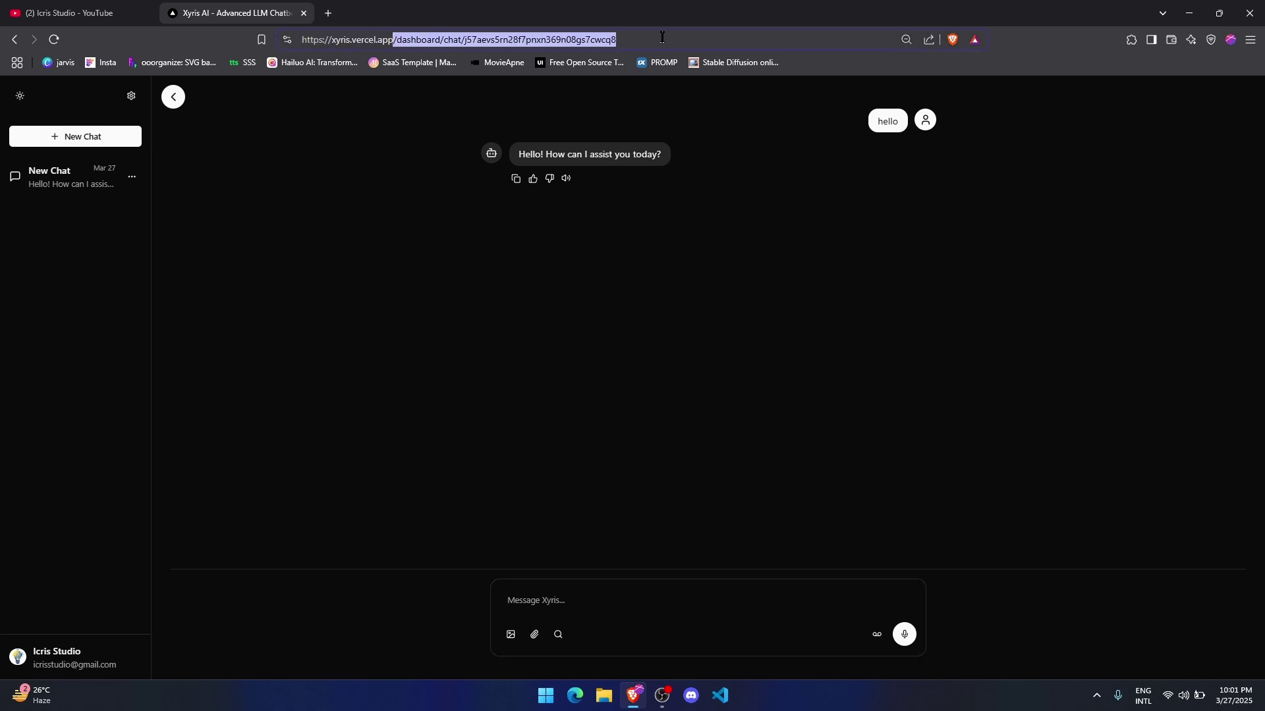
key(BackSpace)
key(Return)
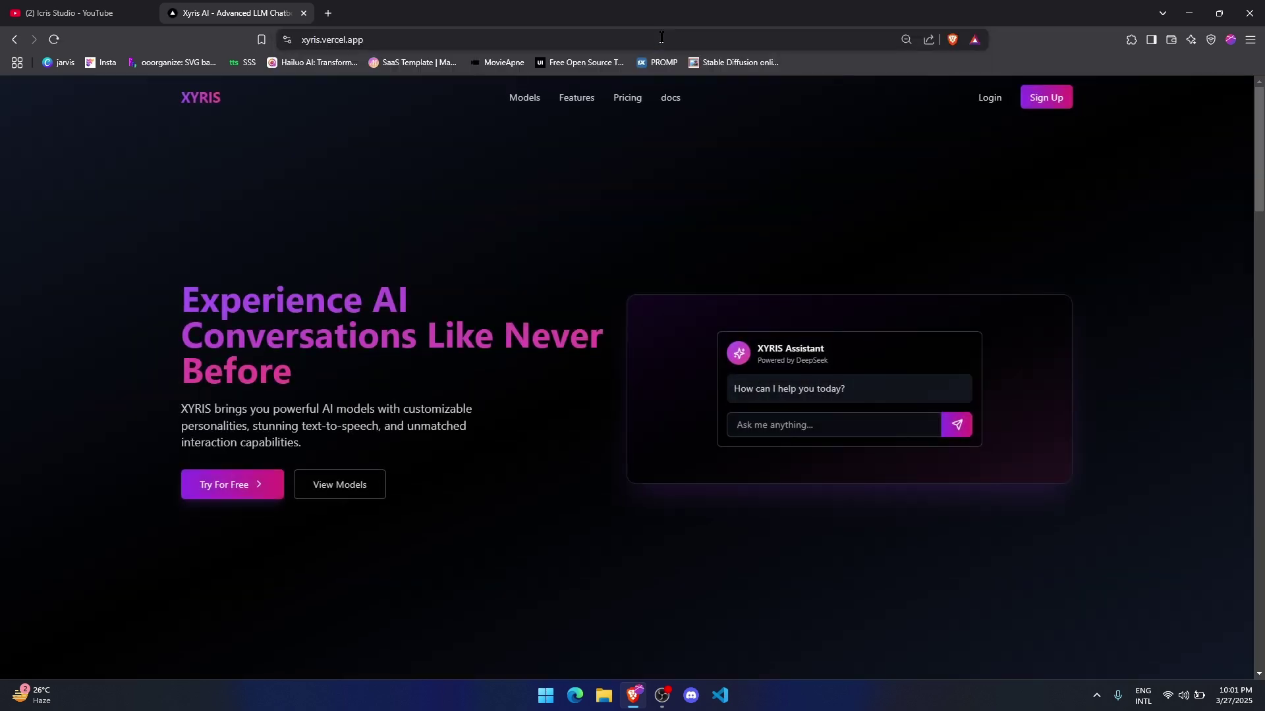
click(669, 98)
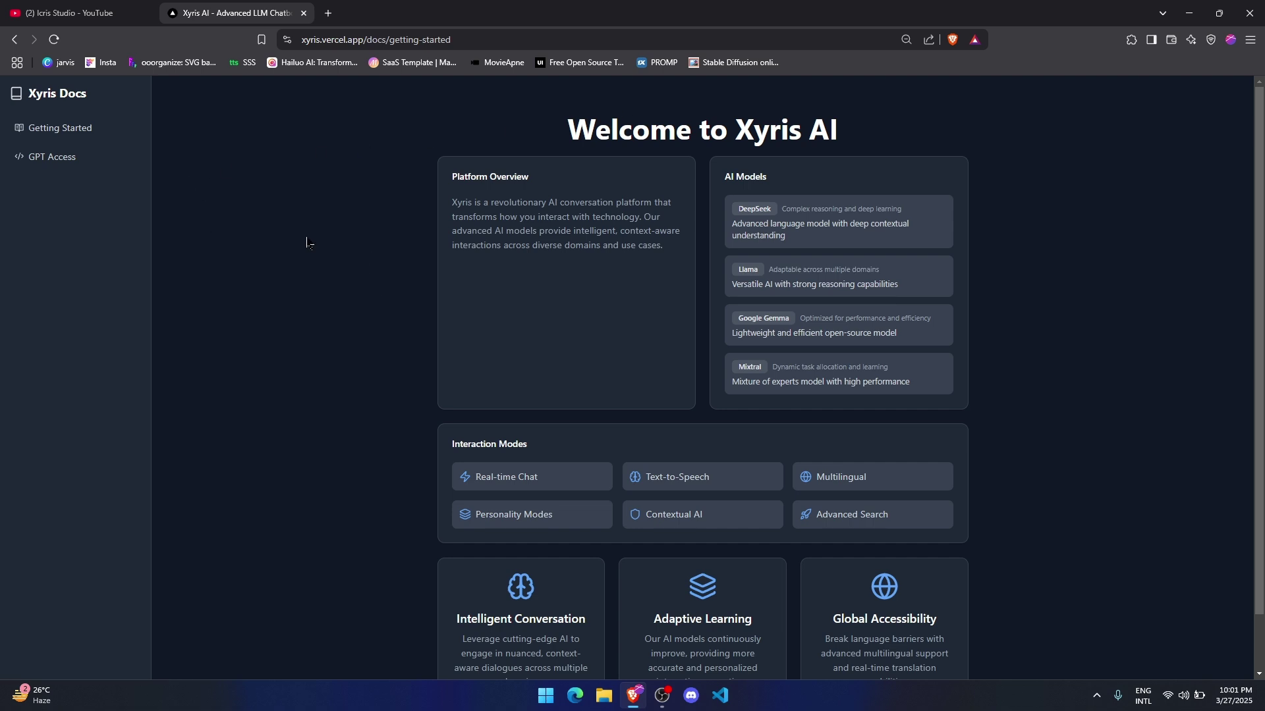
click(43, 158)
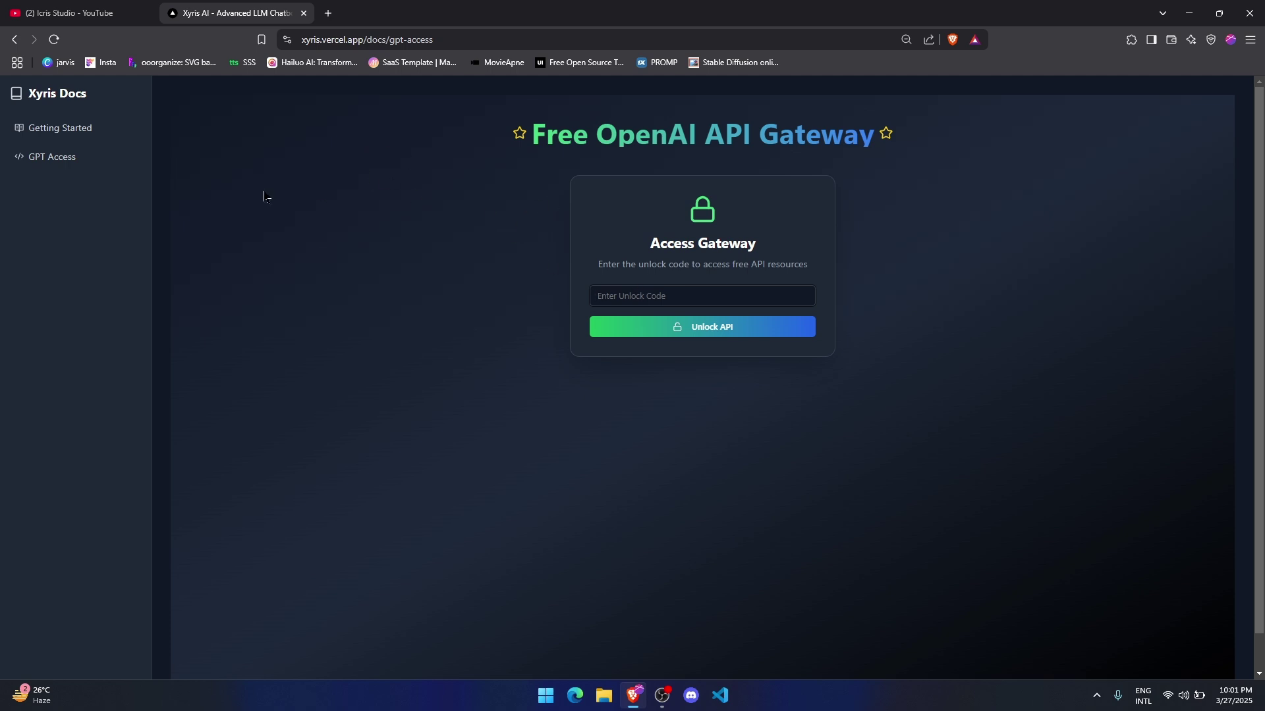
Step: Submit the unlock code for the Free OpenAI API Gateway and show the samples in Python
click(668, 296)
key(Return)
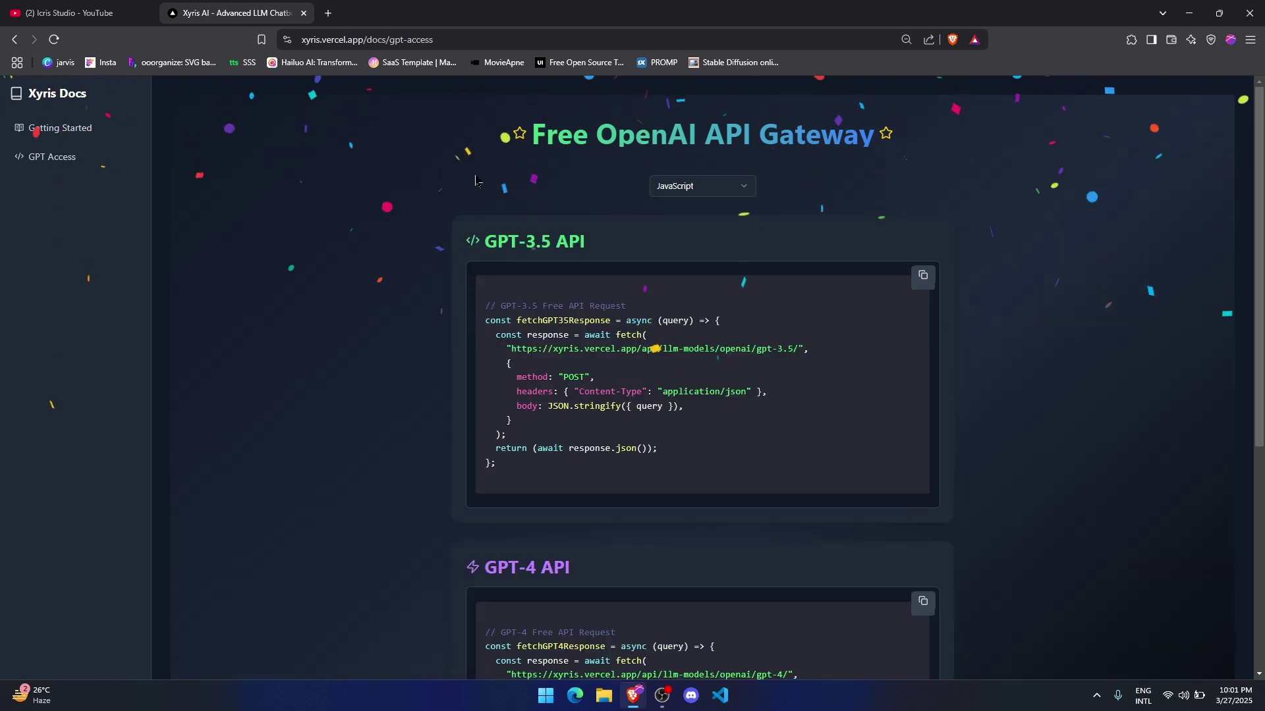
scroll(444, 198, down, 3)
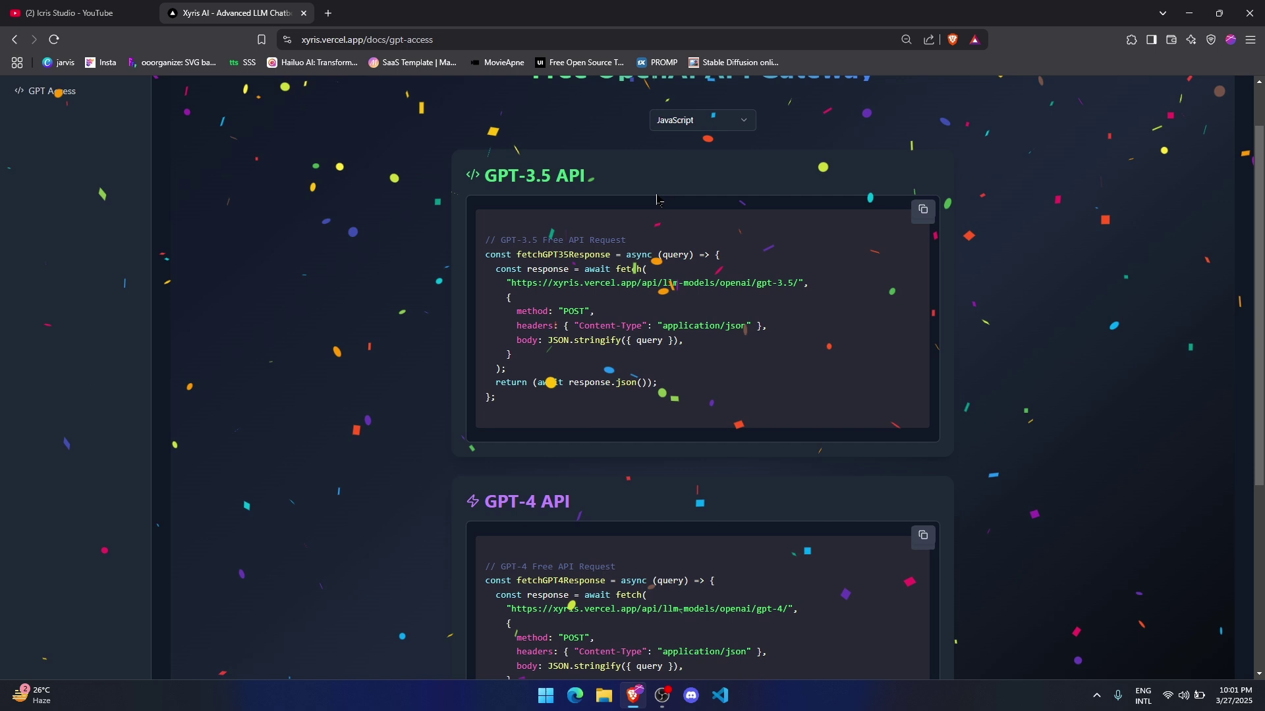
scroll(413, 228, down, 5)
scroll(490, 220, up, 8)
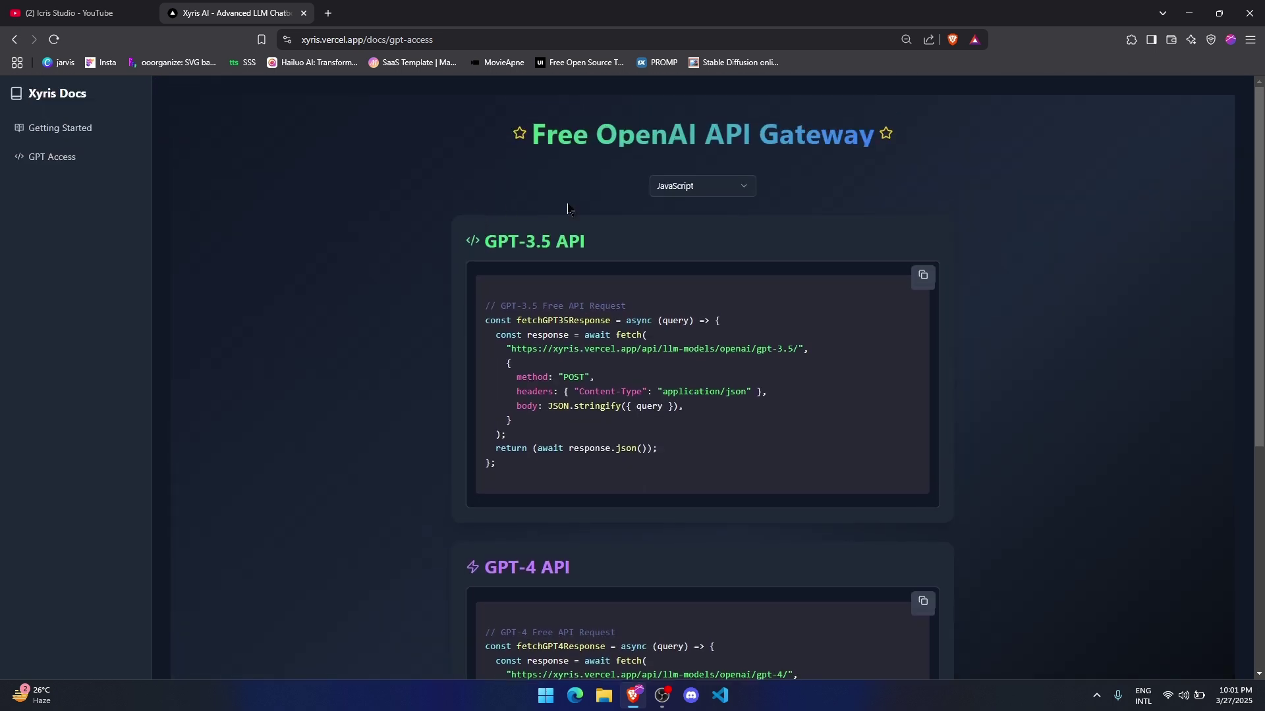
click(702, 188)
click(682, 230)
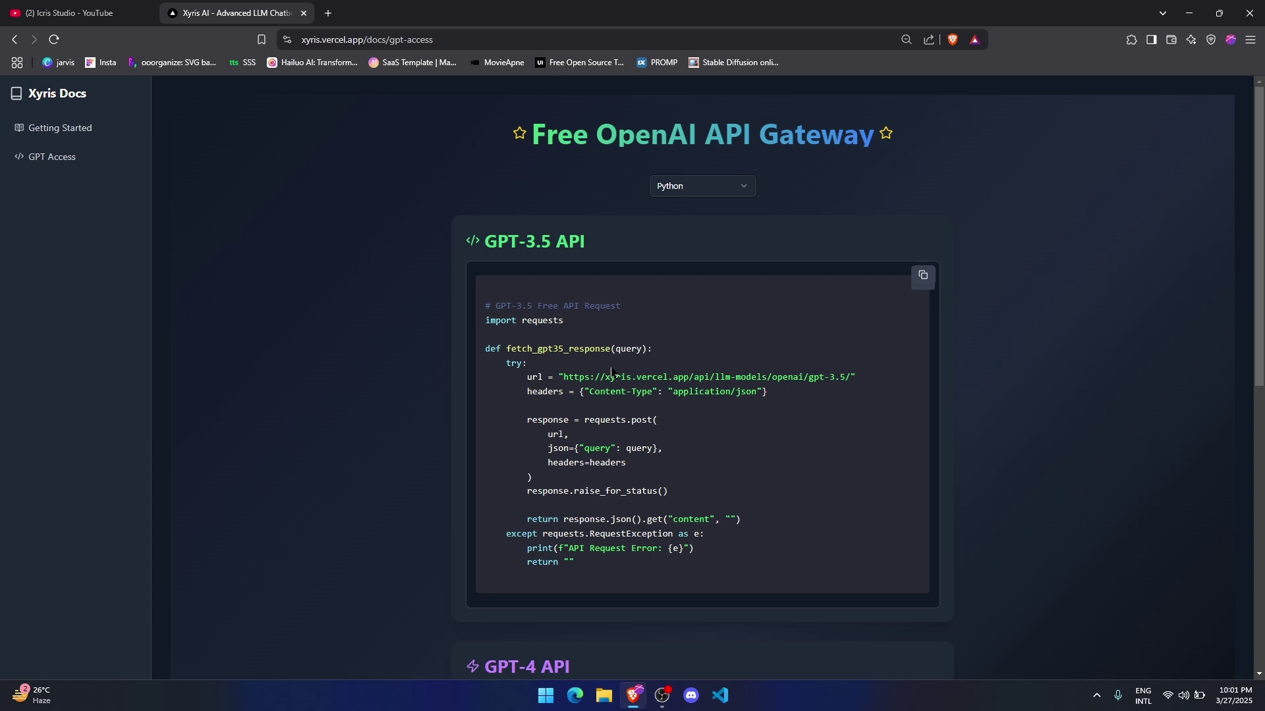
Step: Review the GPT-3.5 endpoint and query argument, copy the Python request code and switch to the editor
drag(563, 376, 845, 376)
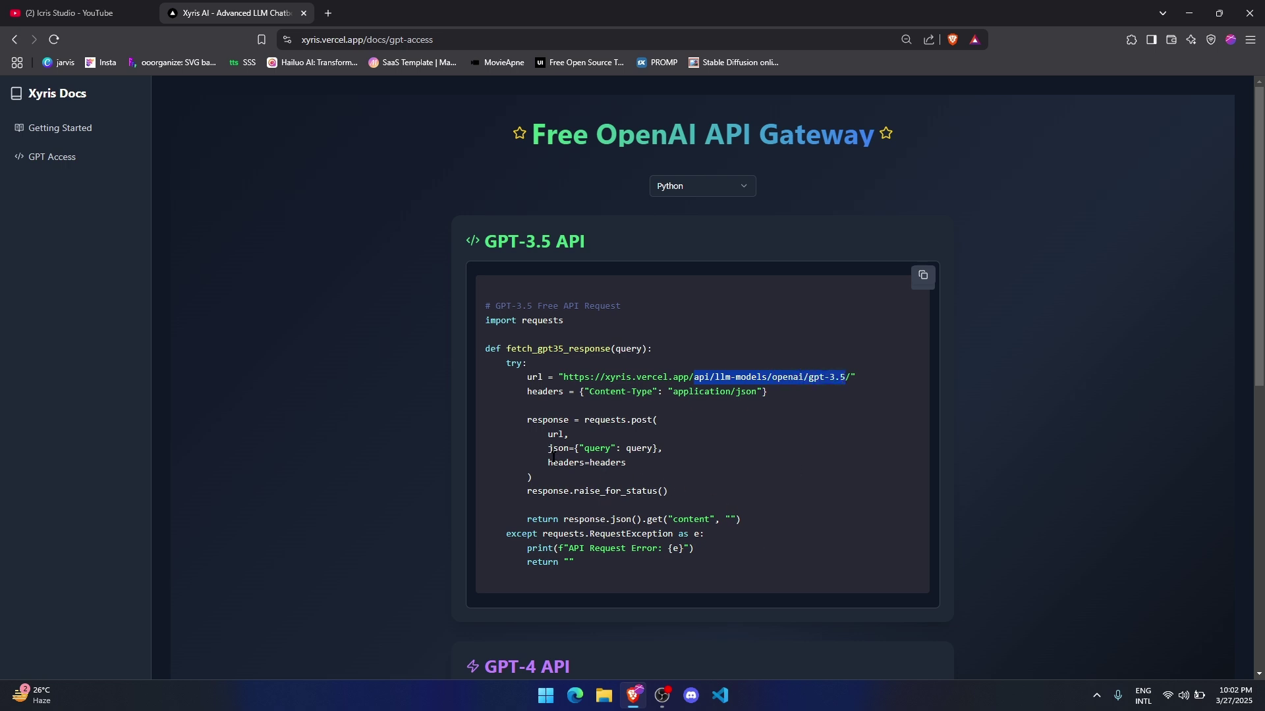
drag(596, 450, 668, 450)
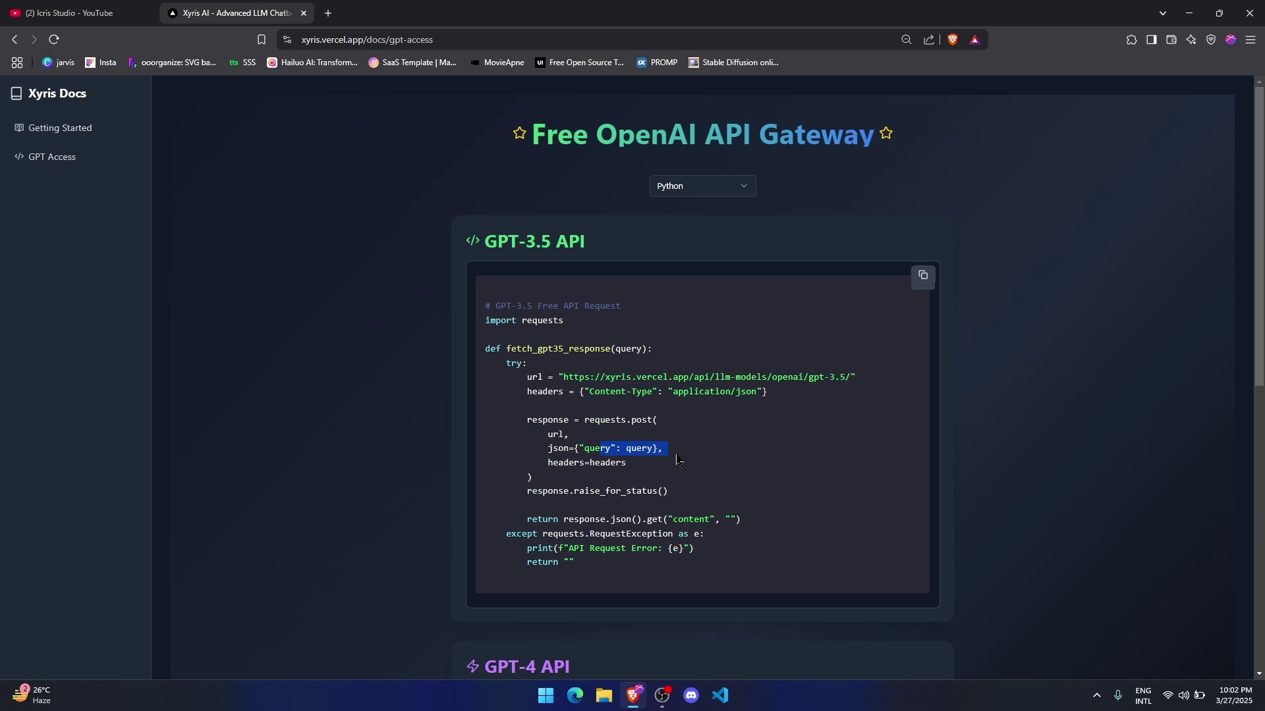
click(679, 461)
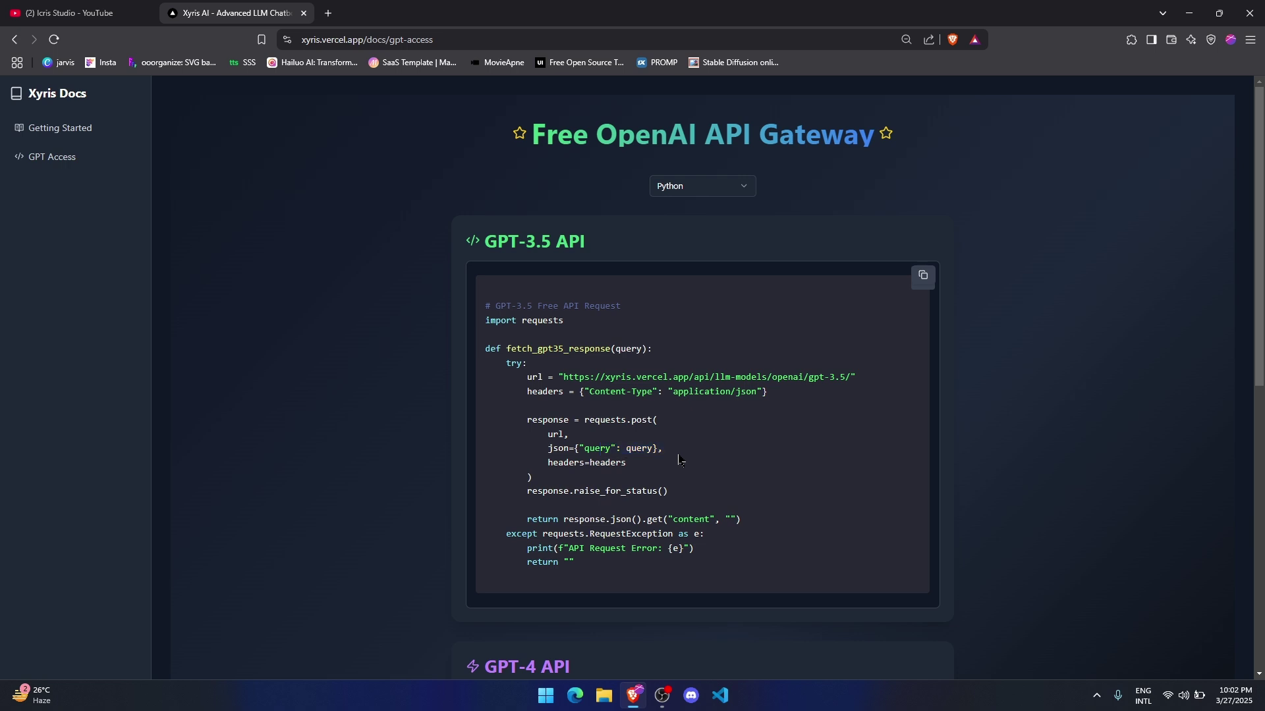
scroll(679, 495, down, 3)
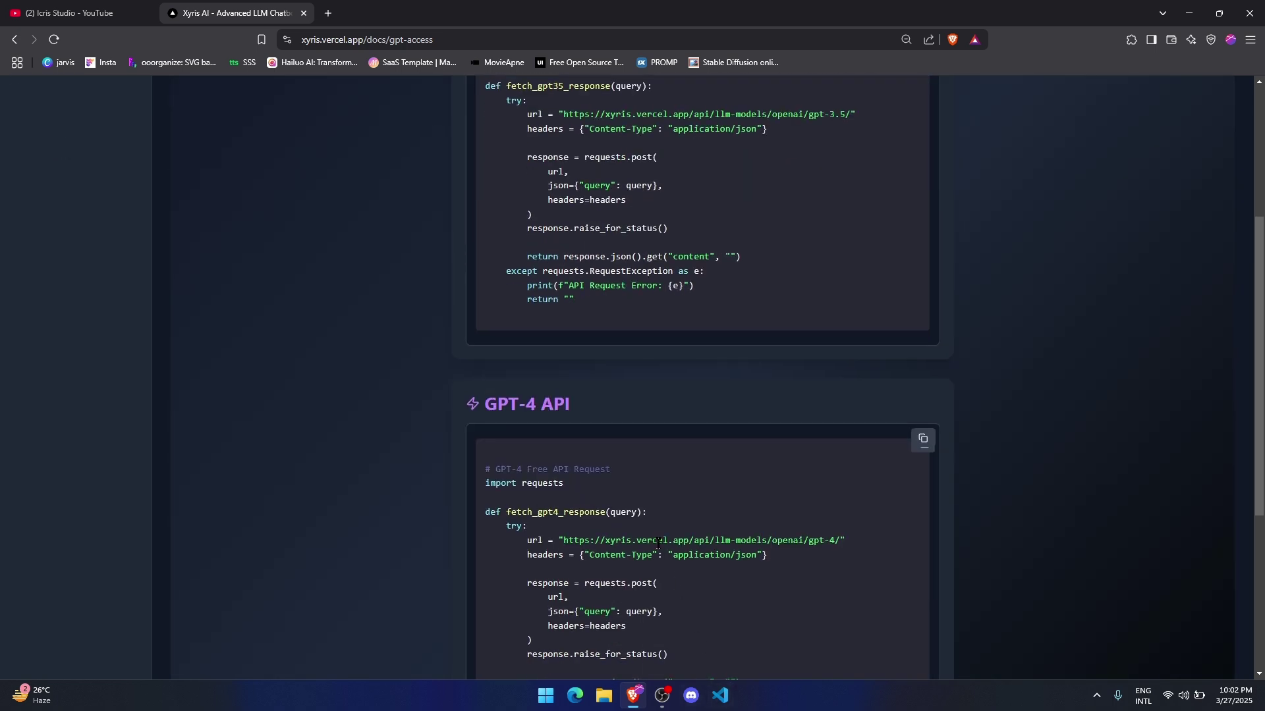
scroll(655, 546, up, 3)
drag(482, 305, 556, 348)
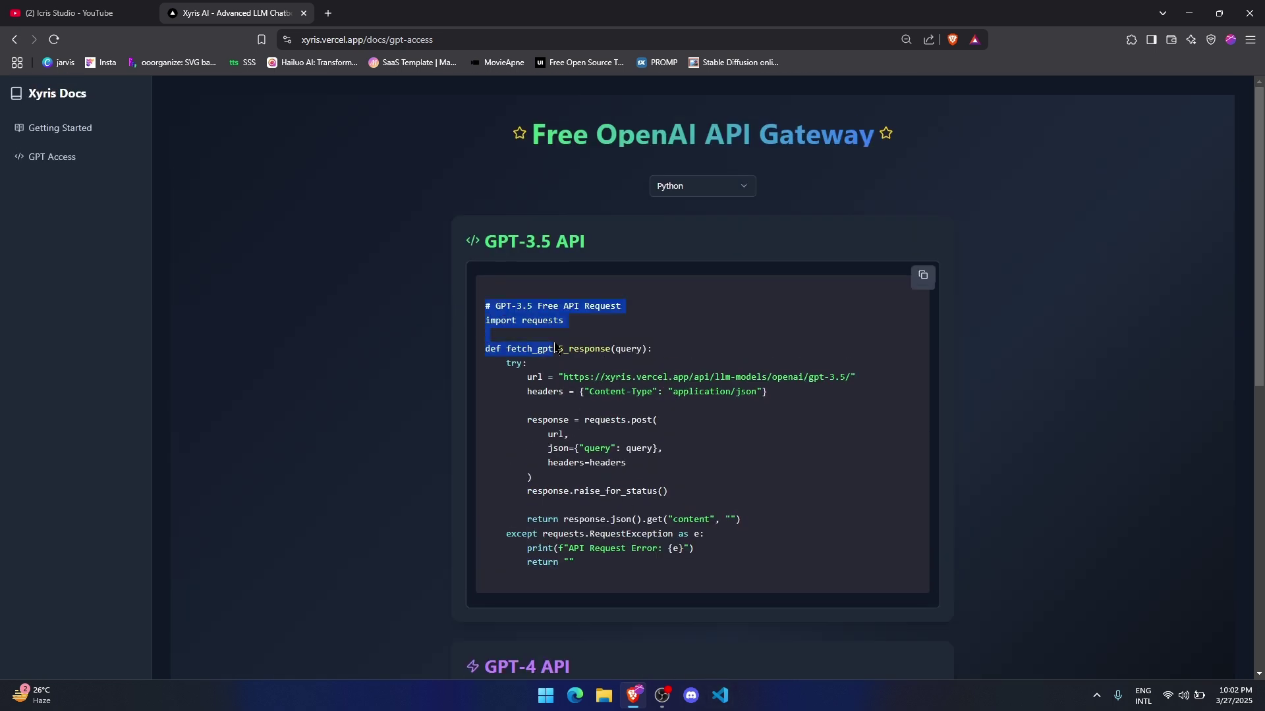
click(712, 444)
click(923, 275)
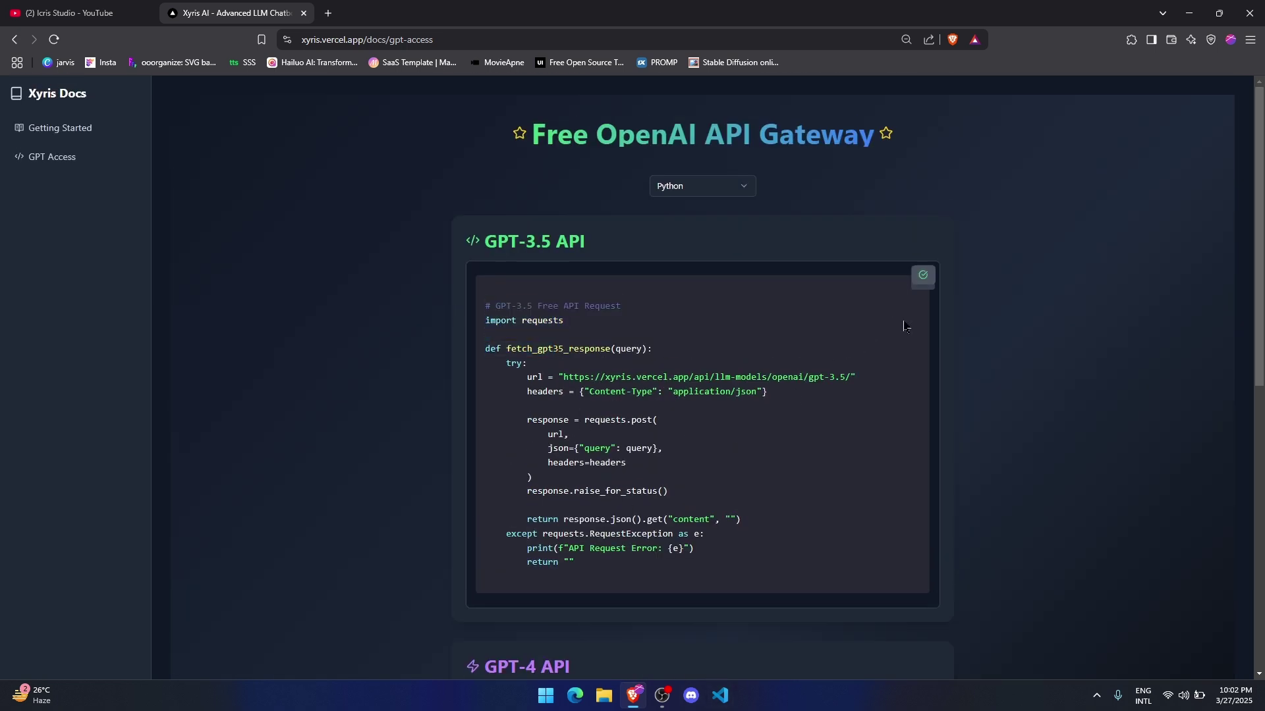
click(721, 694)
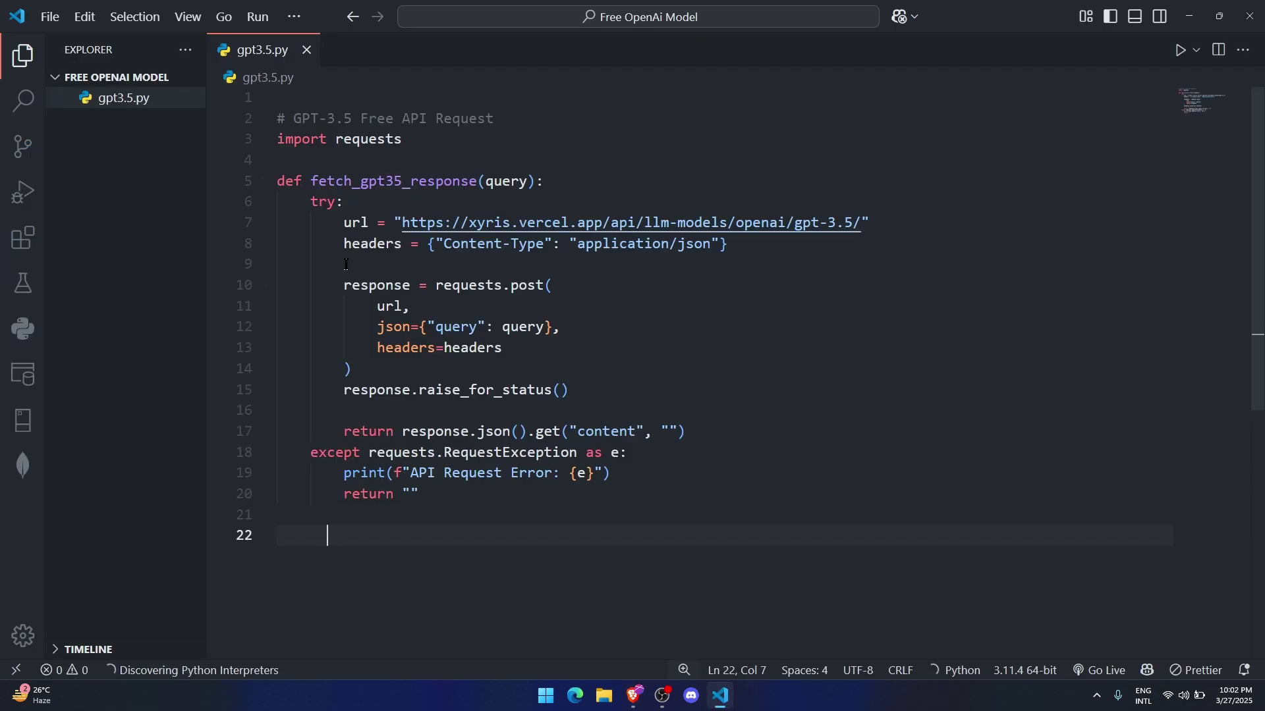
Step: Add print(fetch_gpt35_response("Who are you who coded you and whats your full model name?")) on line 22
key(BackSpace)
key(BackSpace)
text(pr)
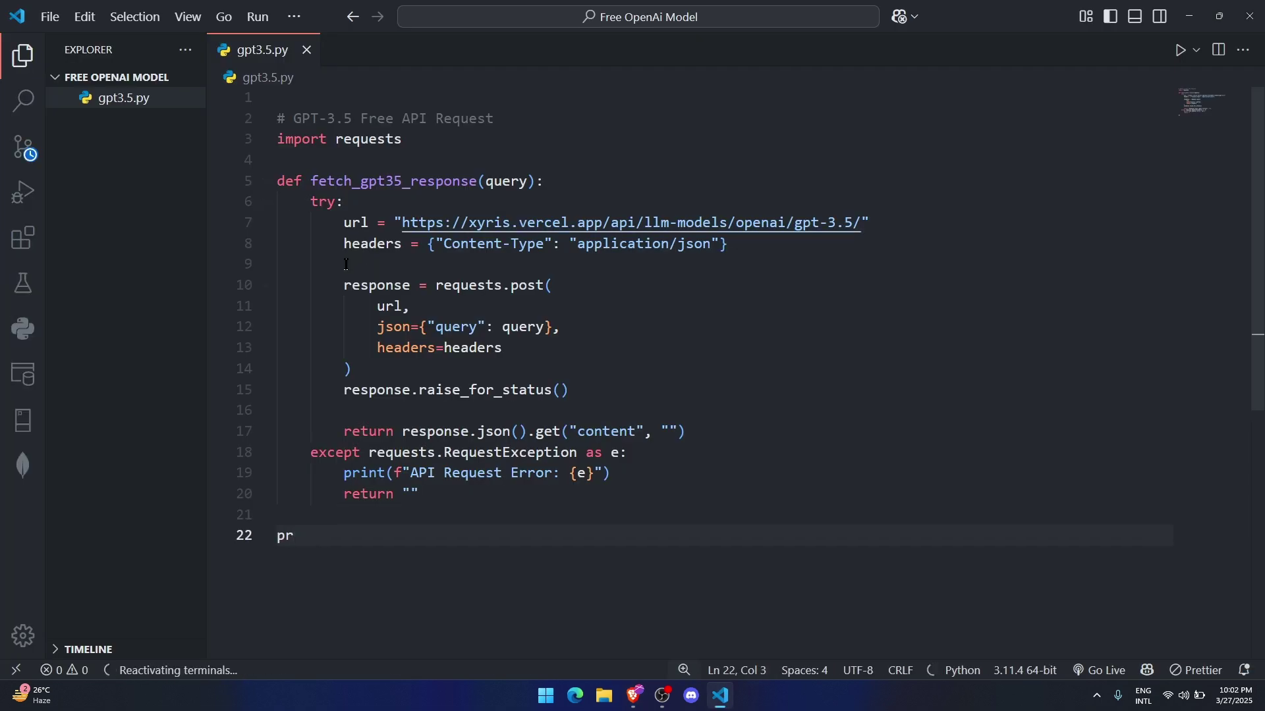
text(int(fetch_gpt35_response("Who are you who cod)
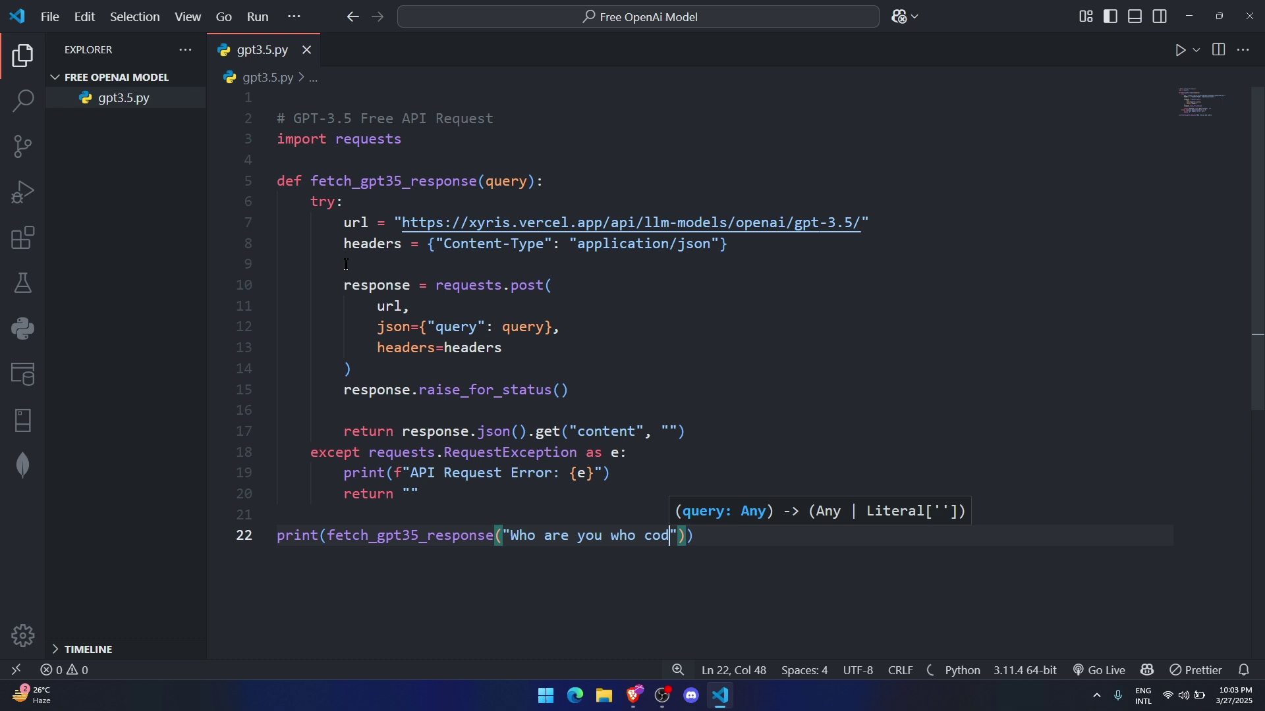
text(ed you and whats your full model name?)
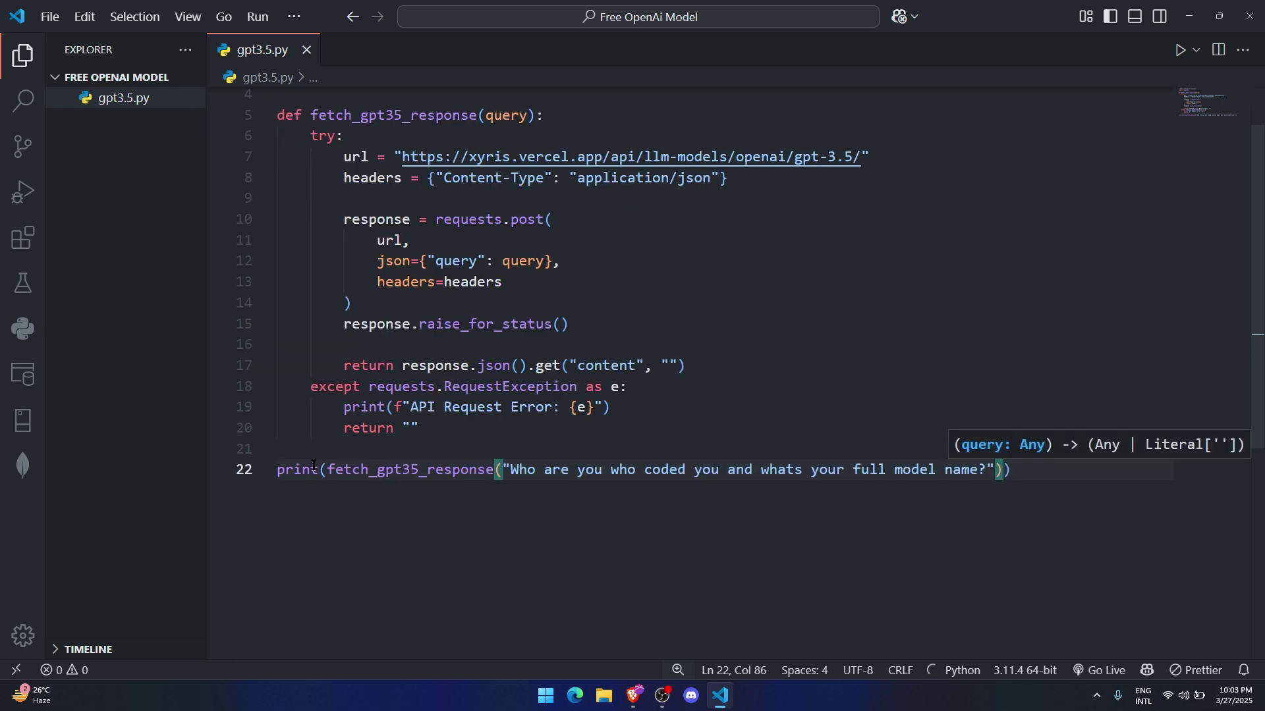
scroll(332, 377, up, 3)
scroll(379, 182, down, 3)
scroll(400, 188, down, 1)
double_click(516, 403)
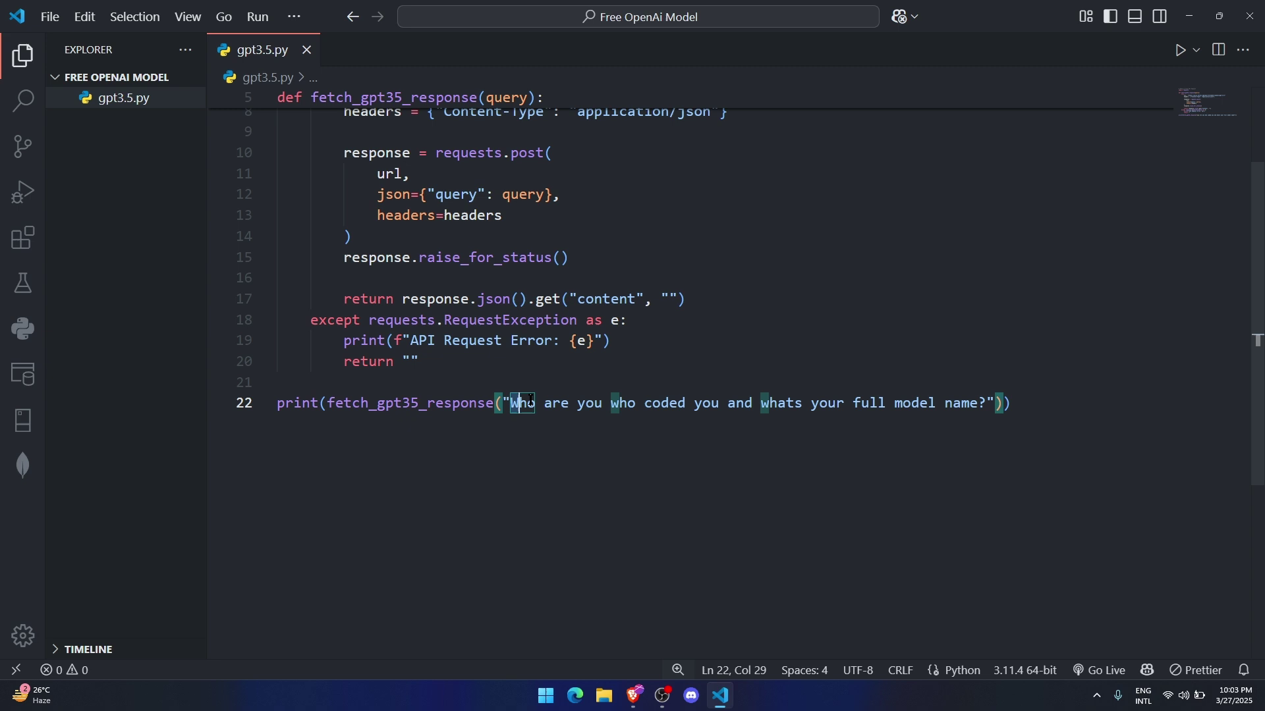
drag(510, 404, 779, 403)
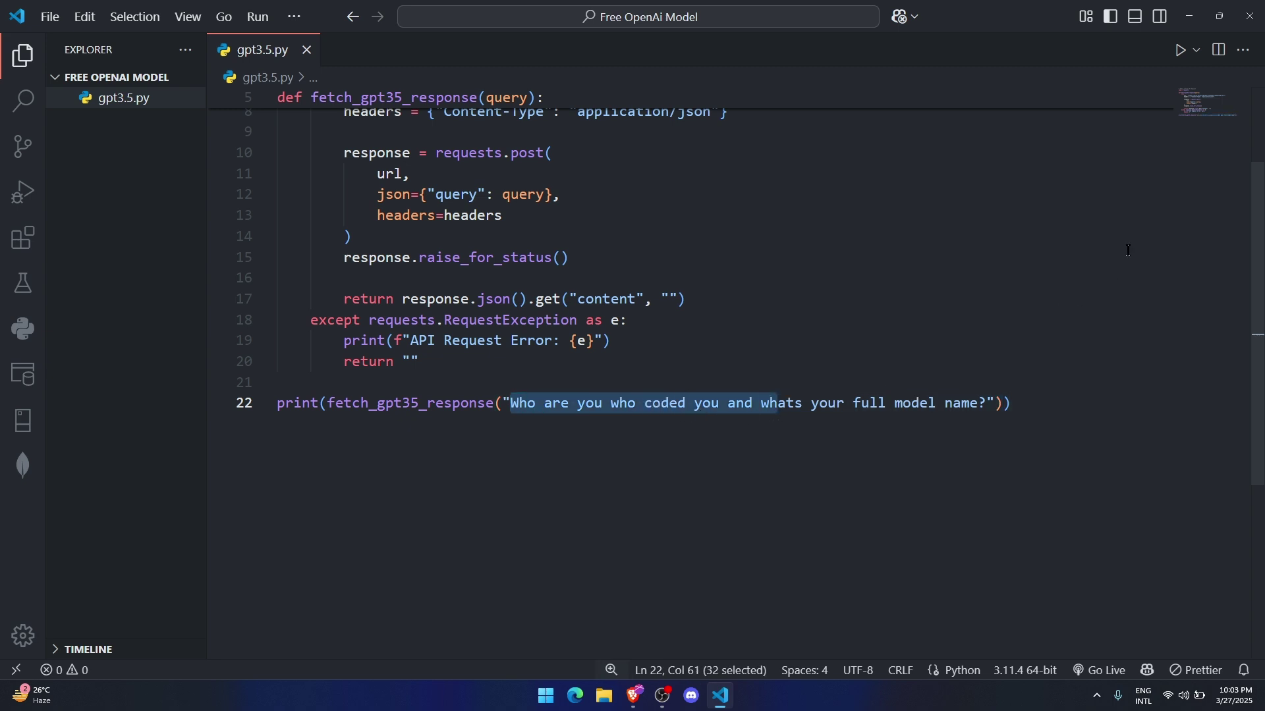
Step: Run gpt3.5.py and review the terminal reply identifying itself as gpt-3.5-turbo
click(1179, 50)
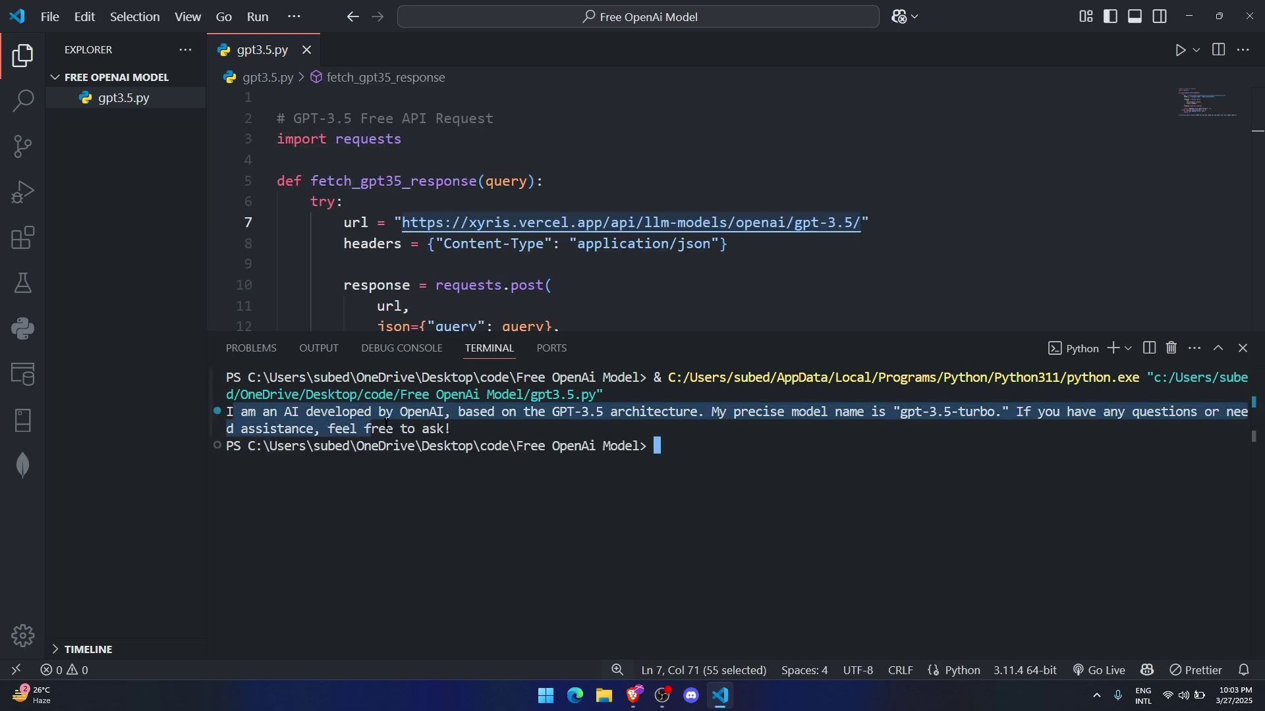
click(527, 433)
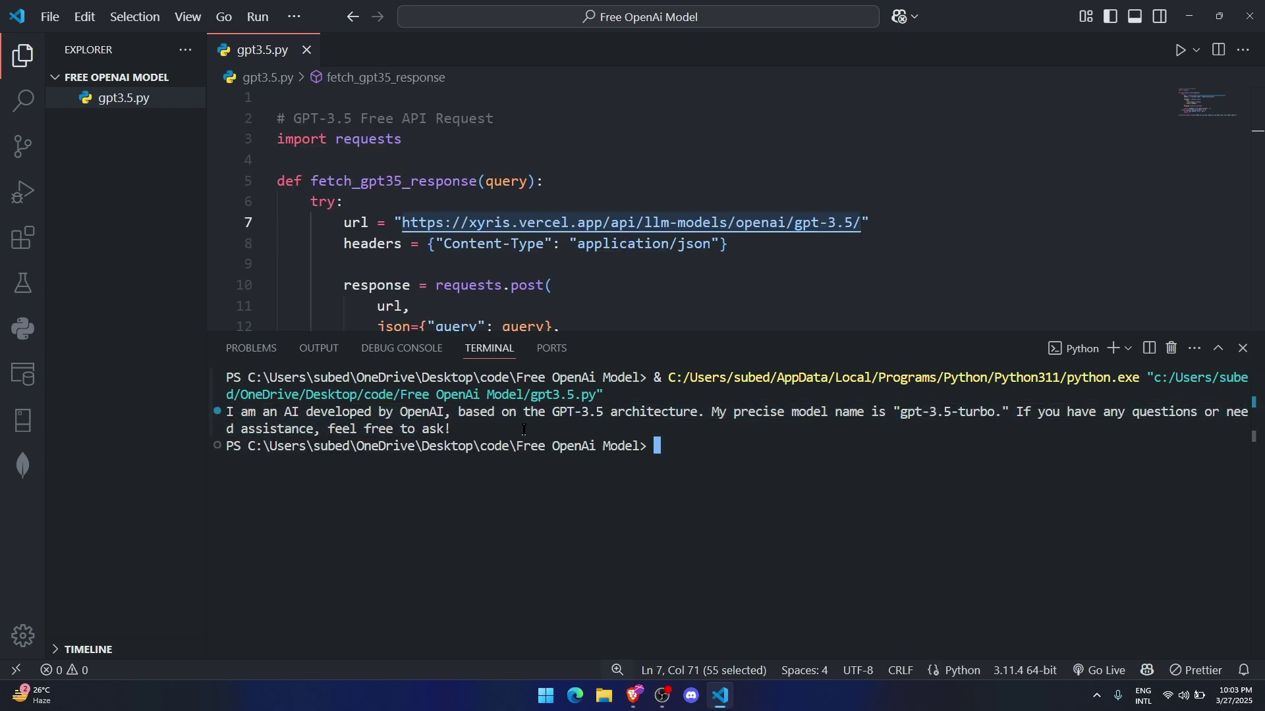
drag(525, 429, 227, 411)
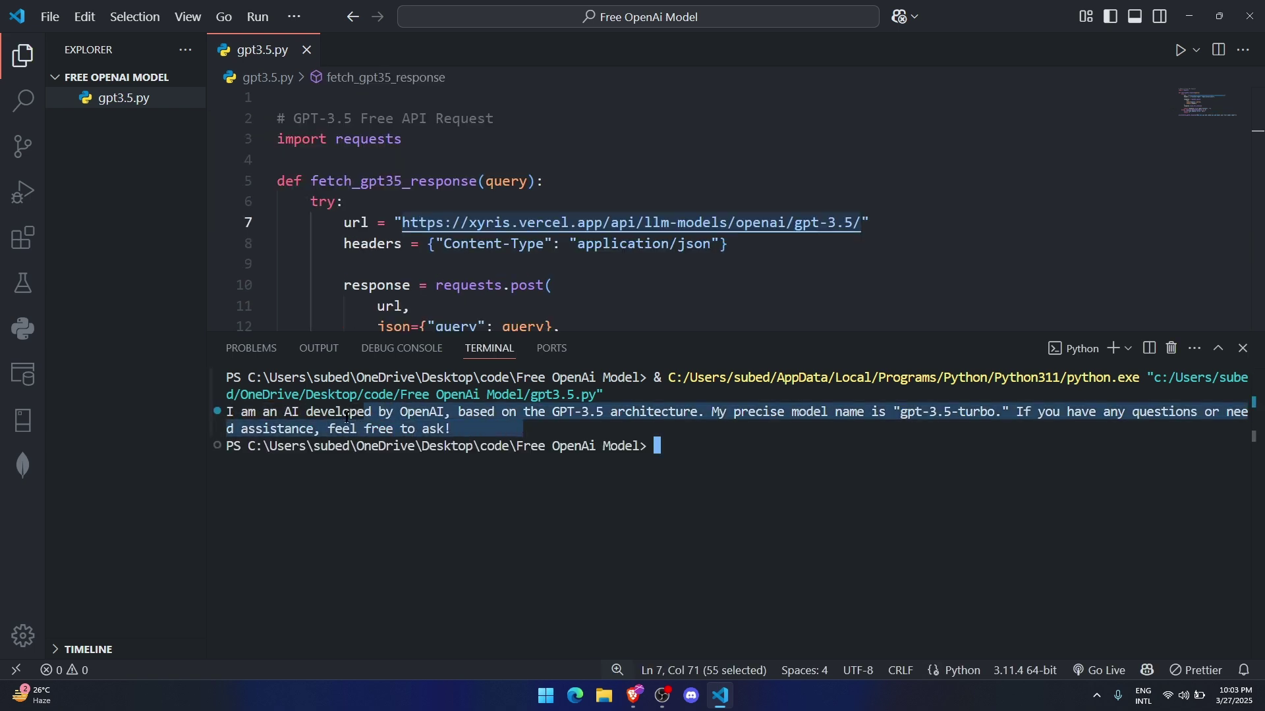
click(518, 248)
drag(403, 222, 465, 222)
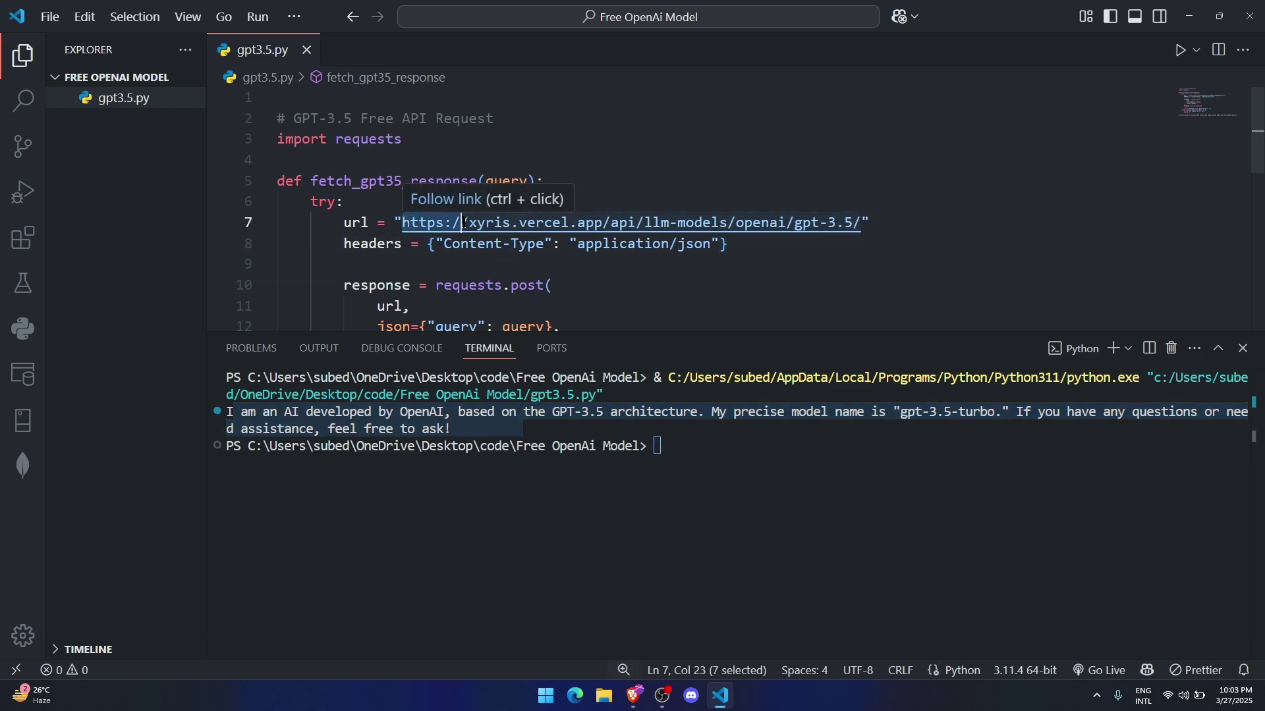
Step: Check the gpt-4 endpoint in the GPT-4 sample on the Xyris docs page in Brave
click(632, 695)
scroll(637, 451, down, 5)
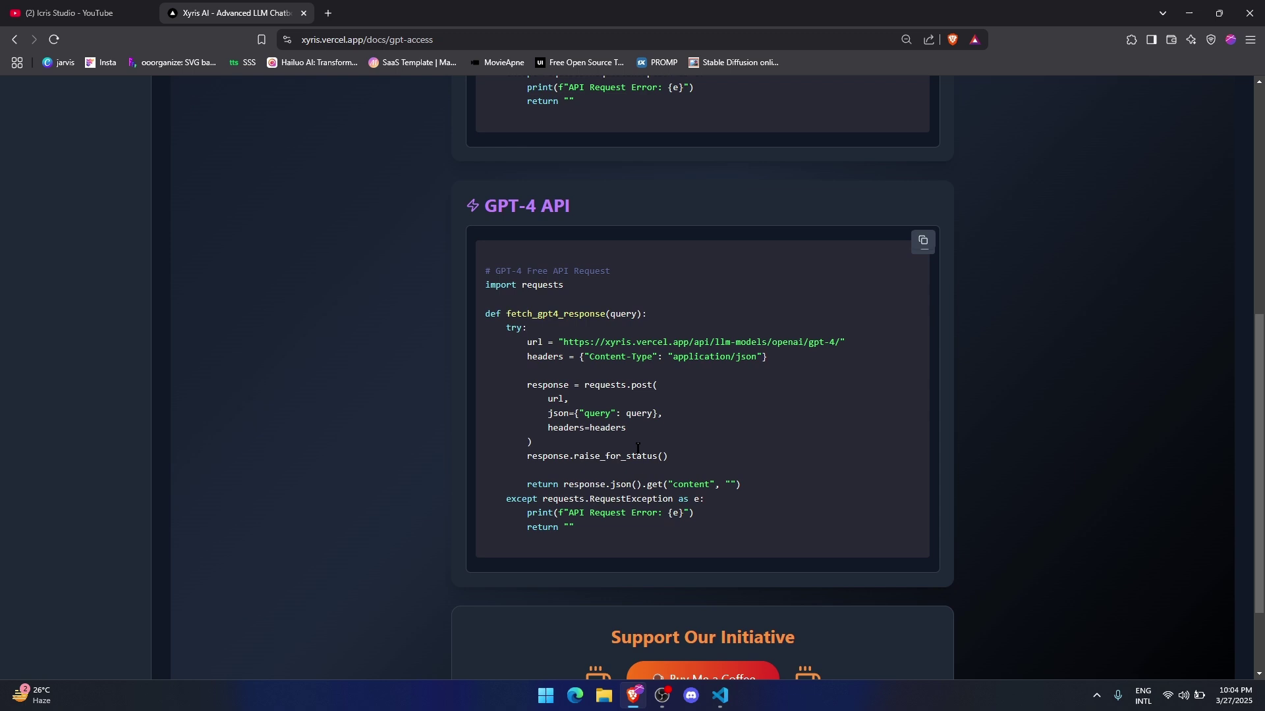
drag(809, 344, 826, 346)
Step: Replace gpt-3.5 with gpt-4 in the URL on line 7 and rerun the script
click(721, 696)
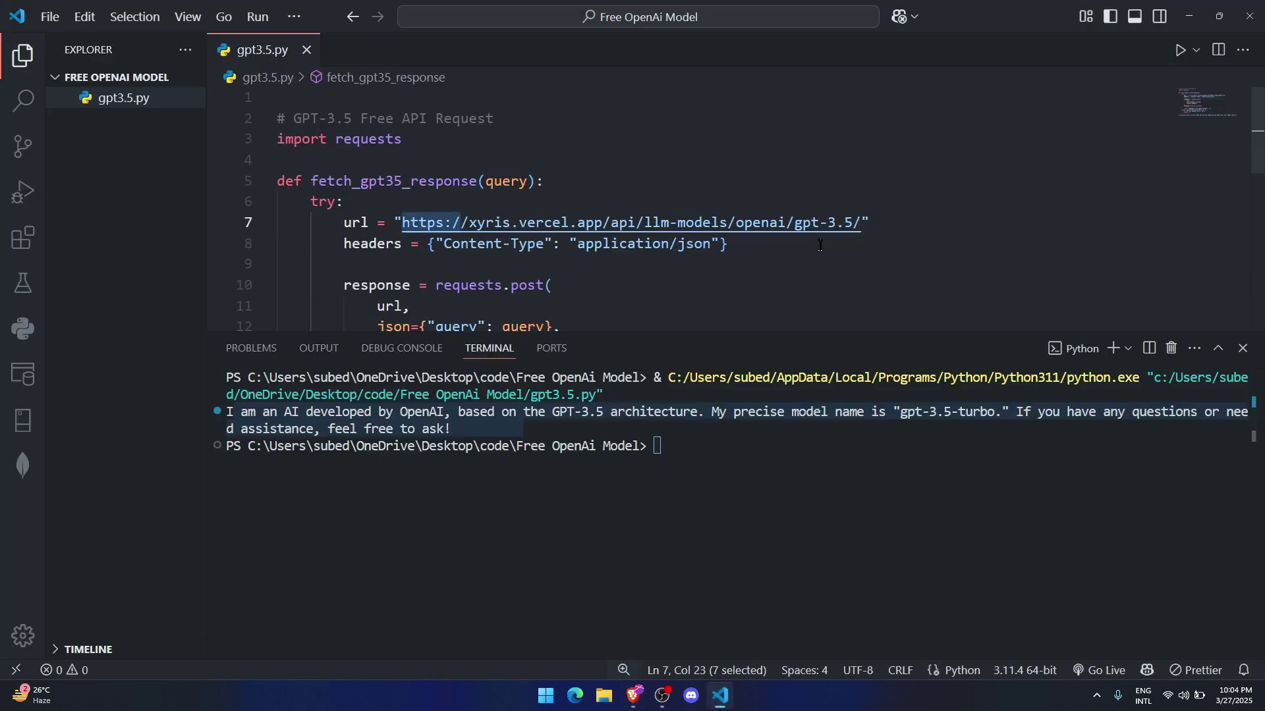
double_click(819, 223)
text(gpt-4)
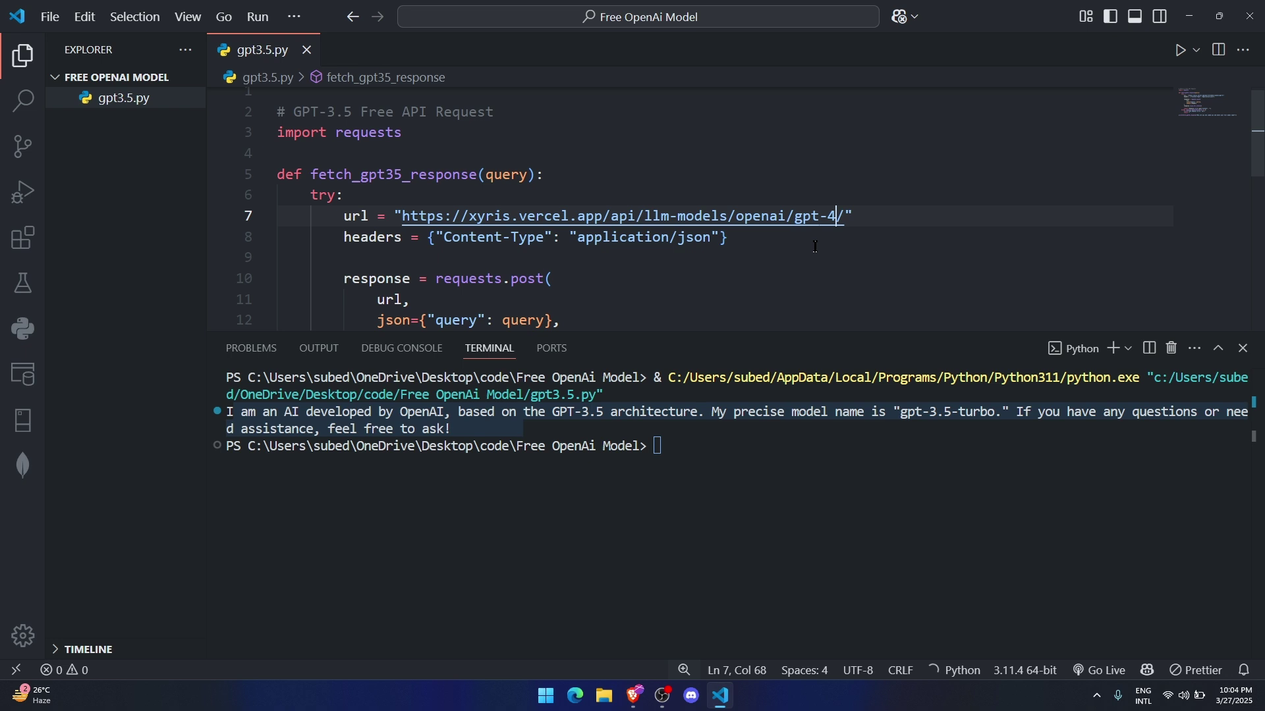
click(692, 464)
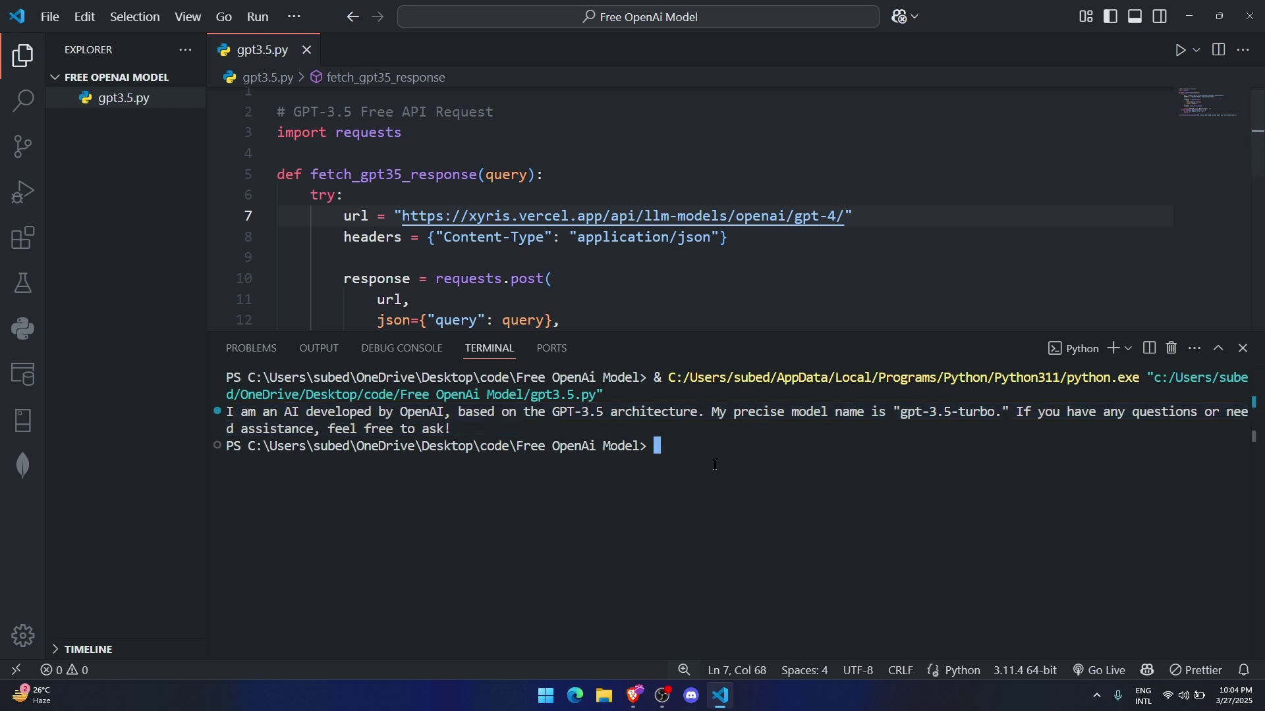
click(1179, 50)
scroll(692, 199, down, 5)
scroll(692, 198, down, 5)
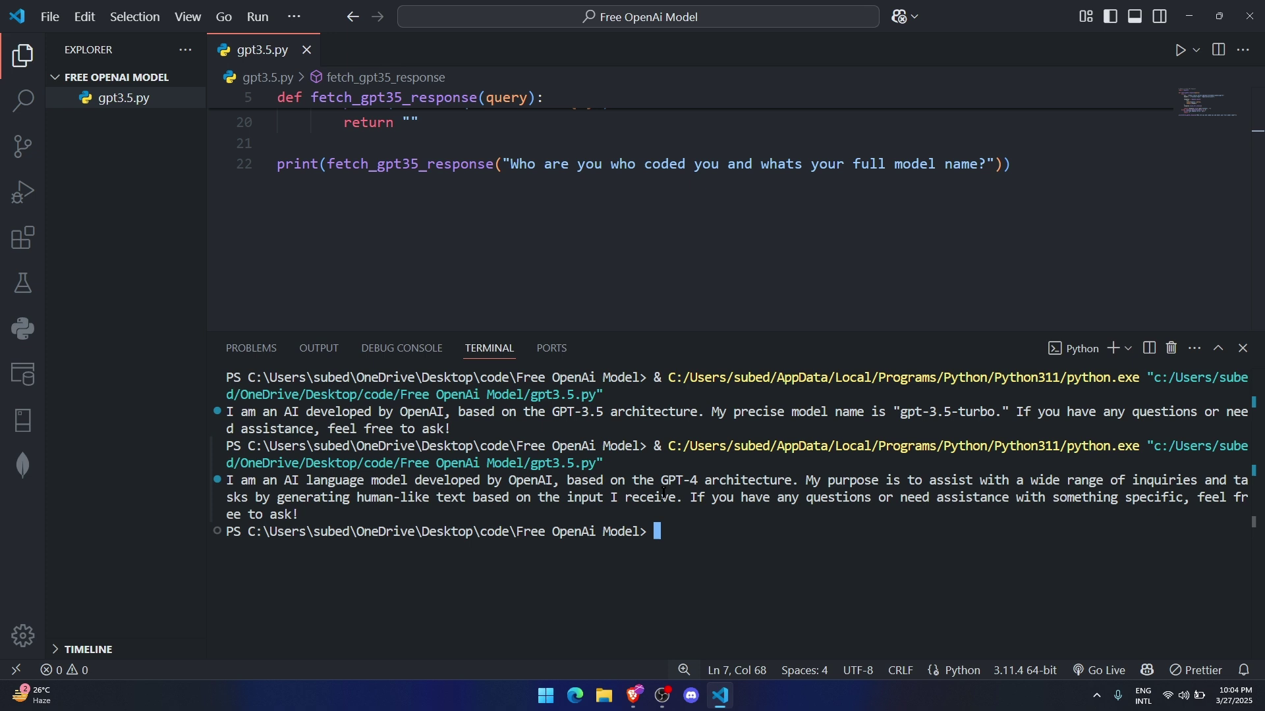
Step: Review the new reply citing the GPT-4 architecture, glancing back at the Xyris docs
drag(660, 480, 766, 480)
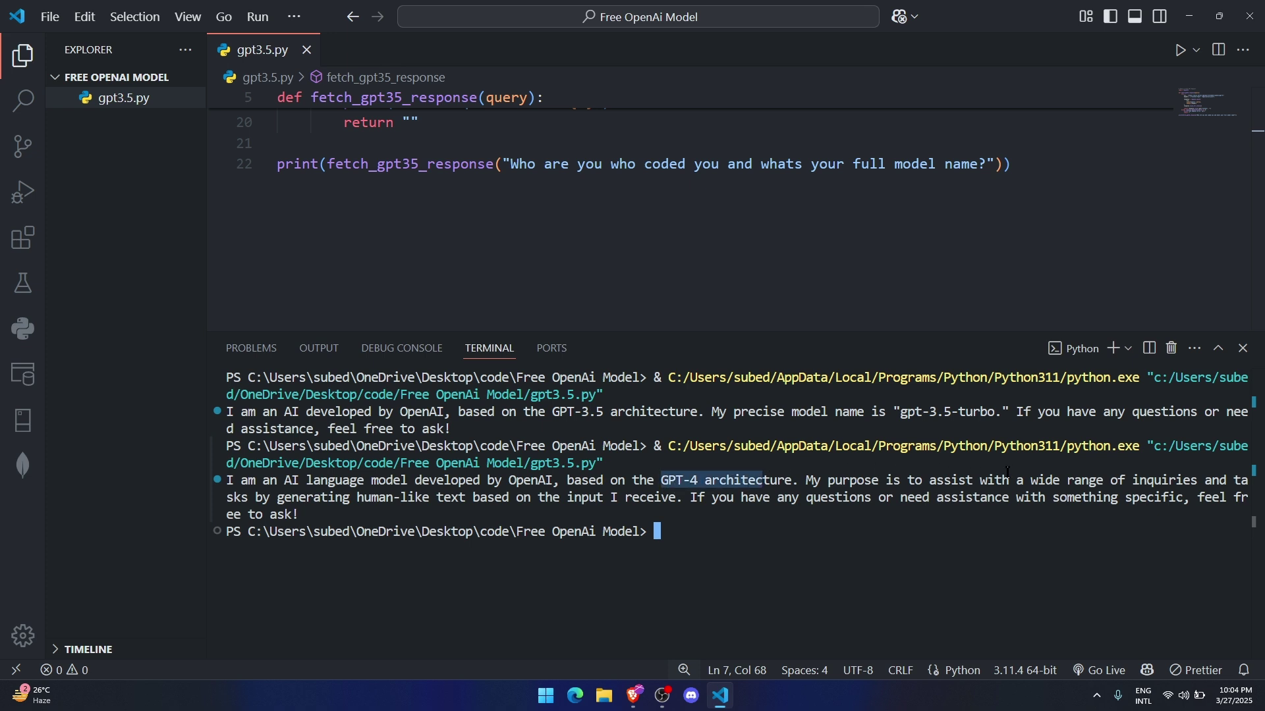
scroll(463, 252, up, 3)
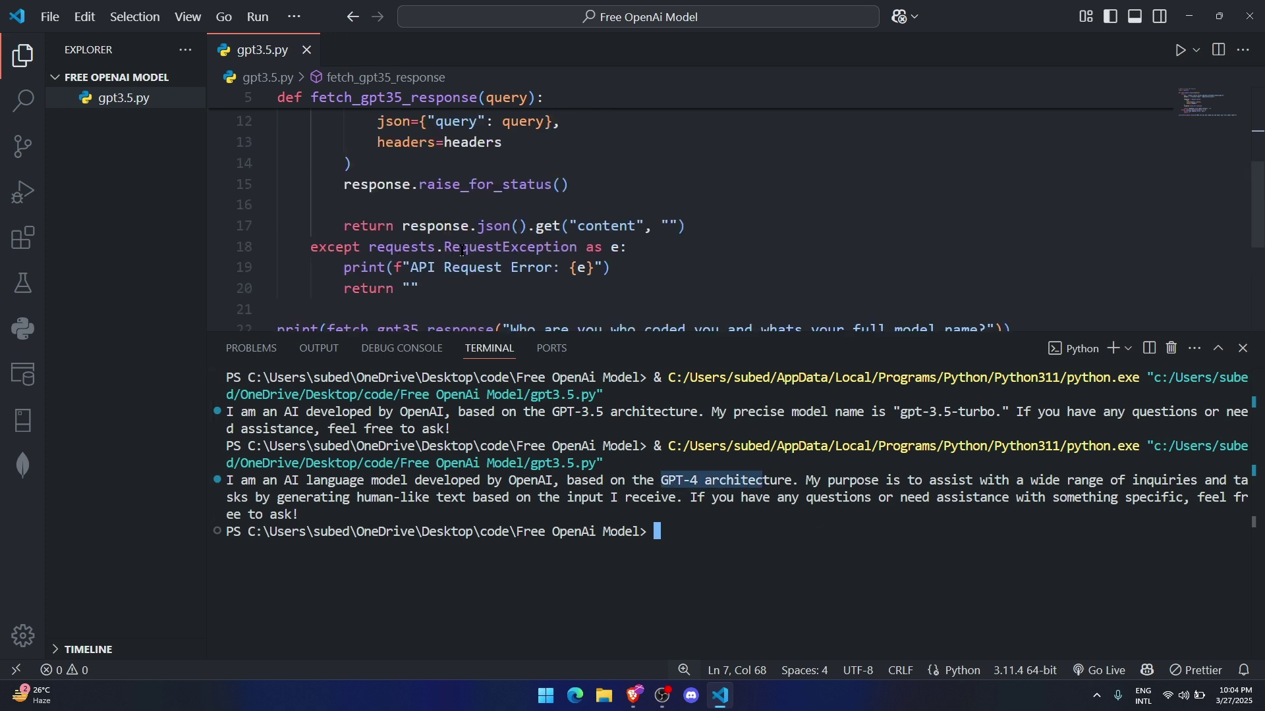
scroll(451, 254, down, 4)
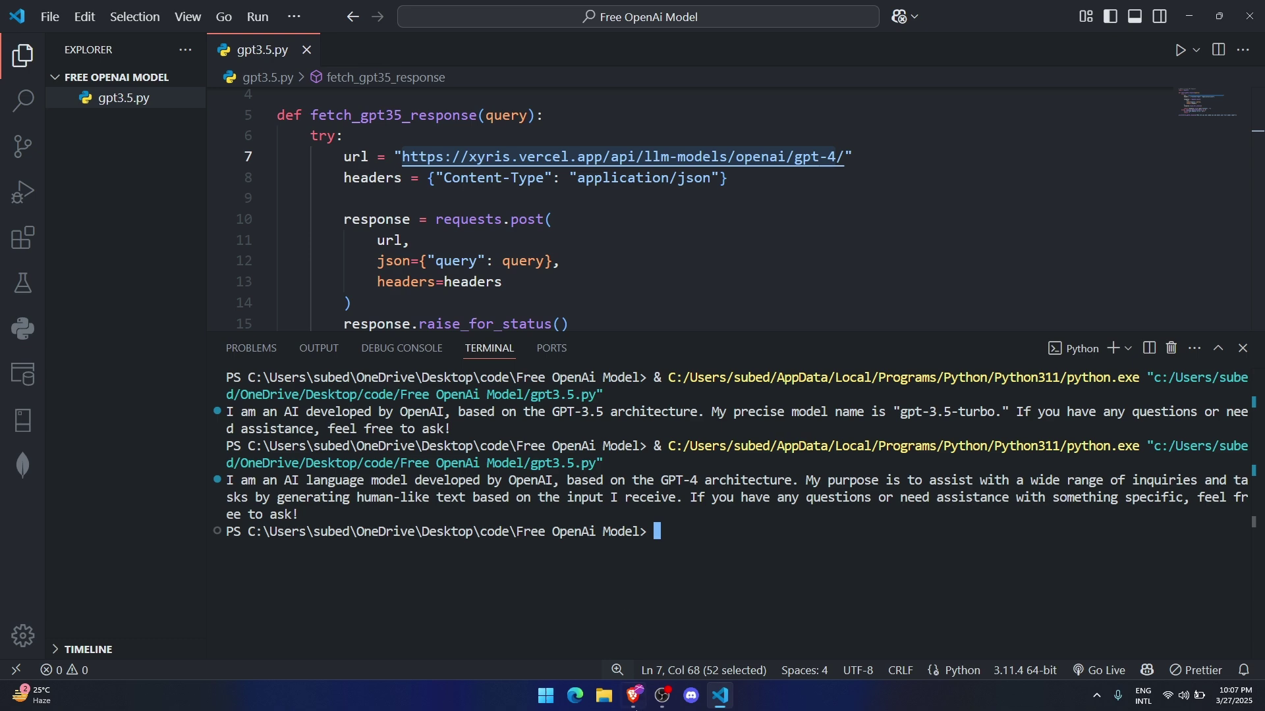
click(633, 695)
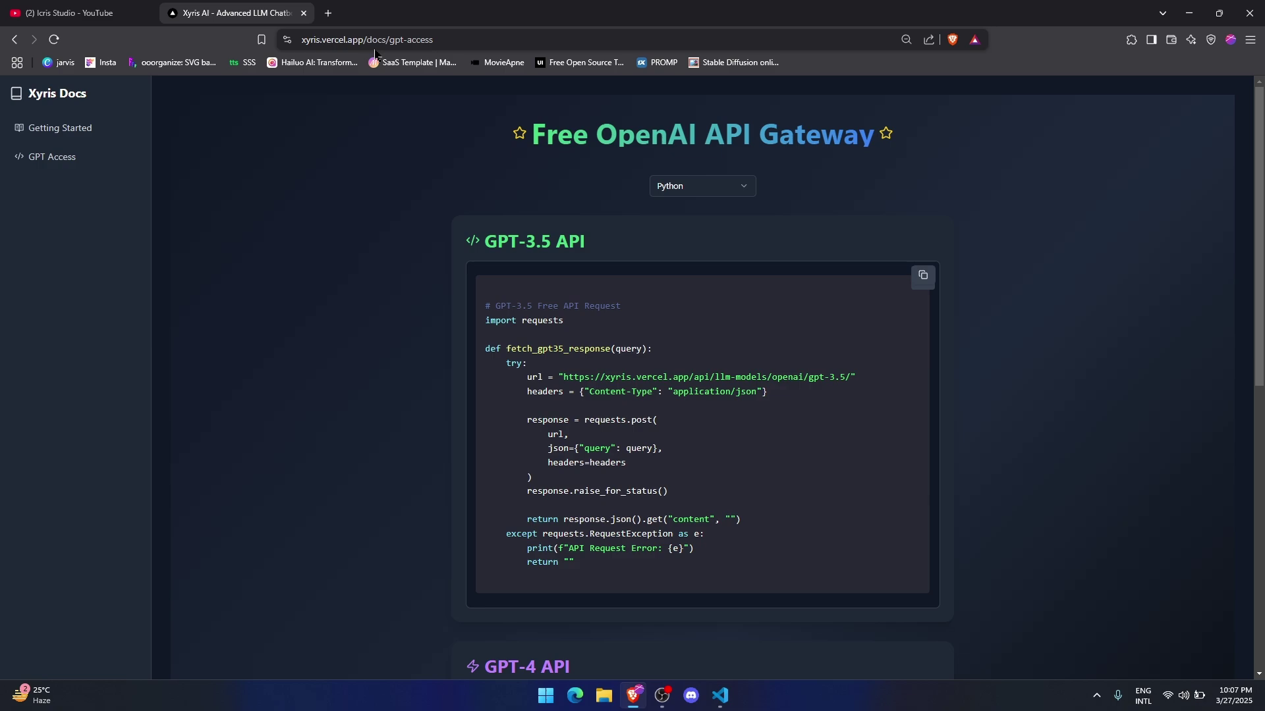
click(720, 695)
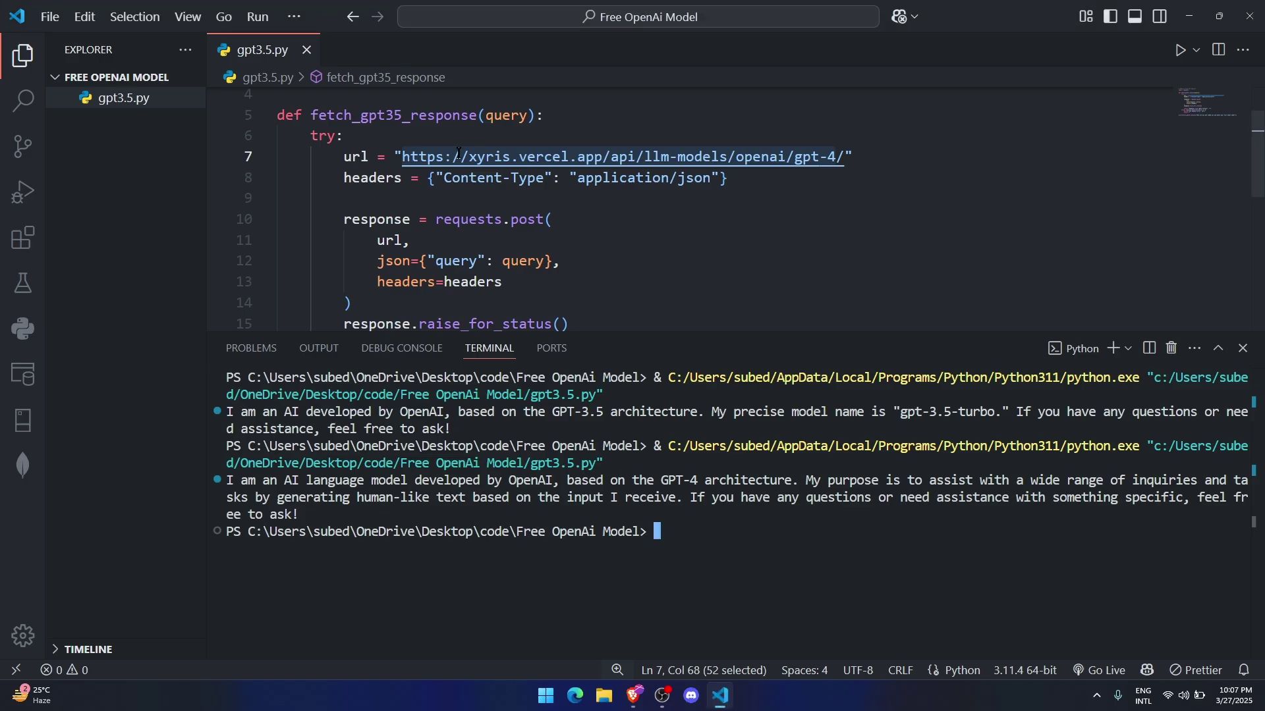
drag(403, 156, 851, 156)
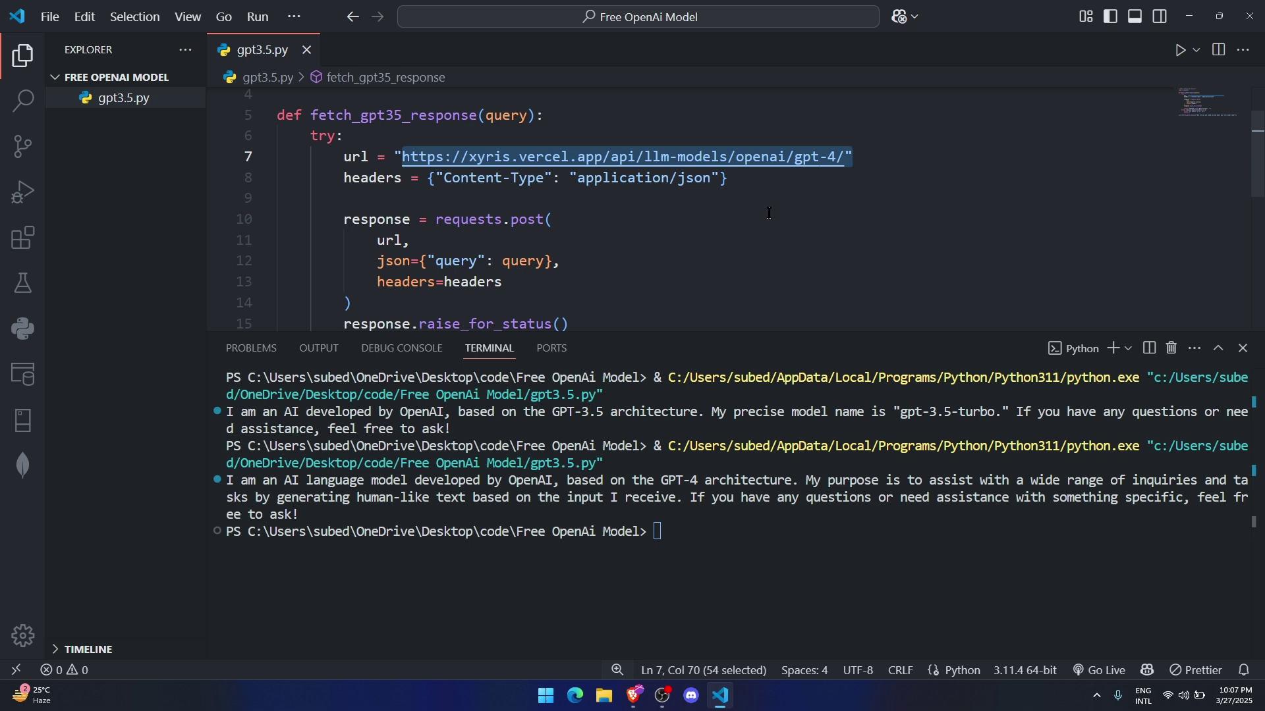
click(633, 696)
click(721, 695)
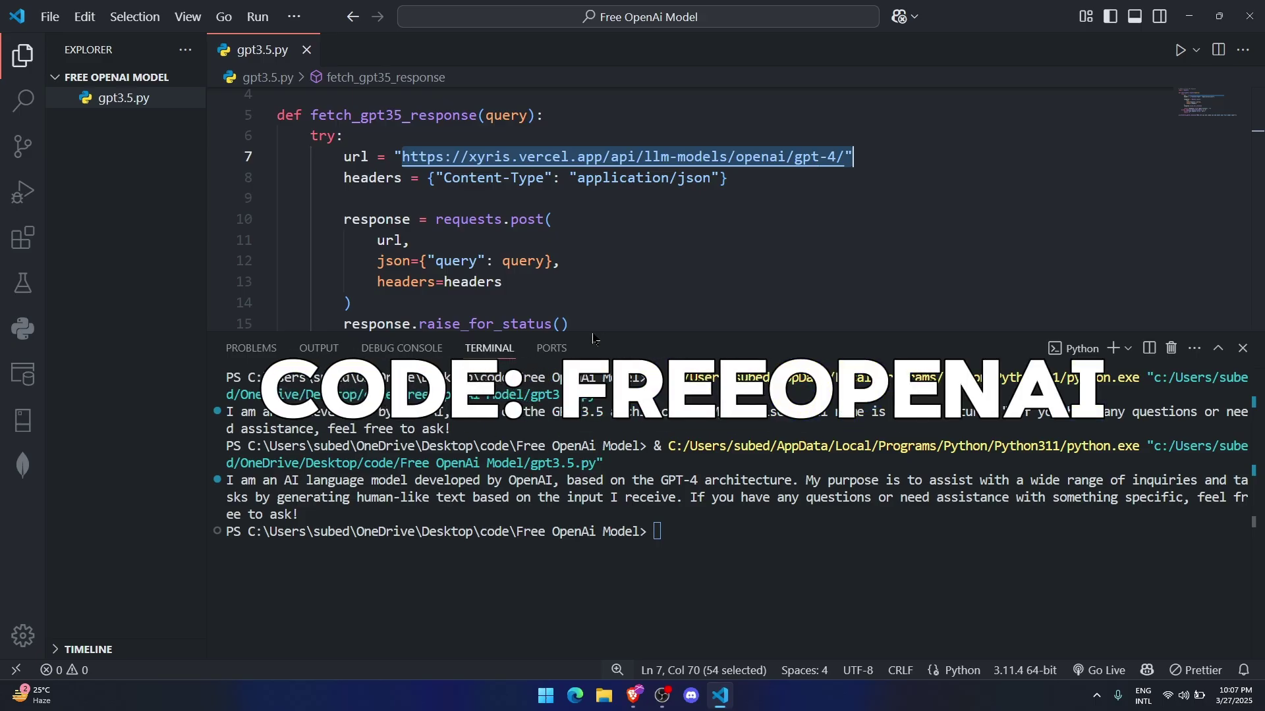